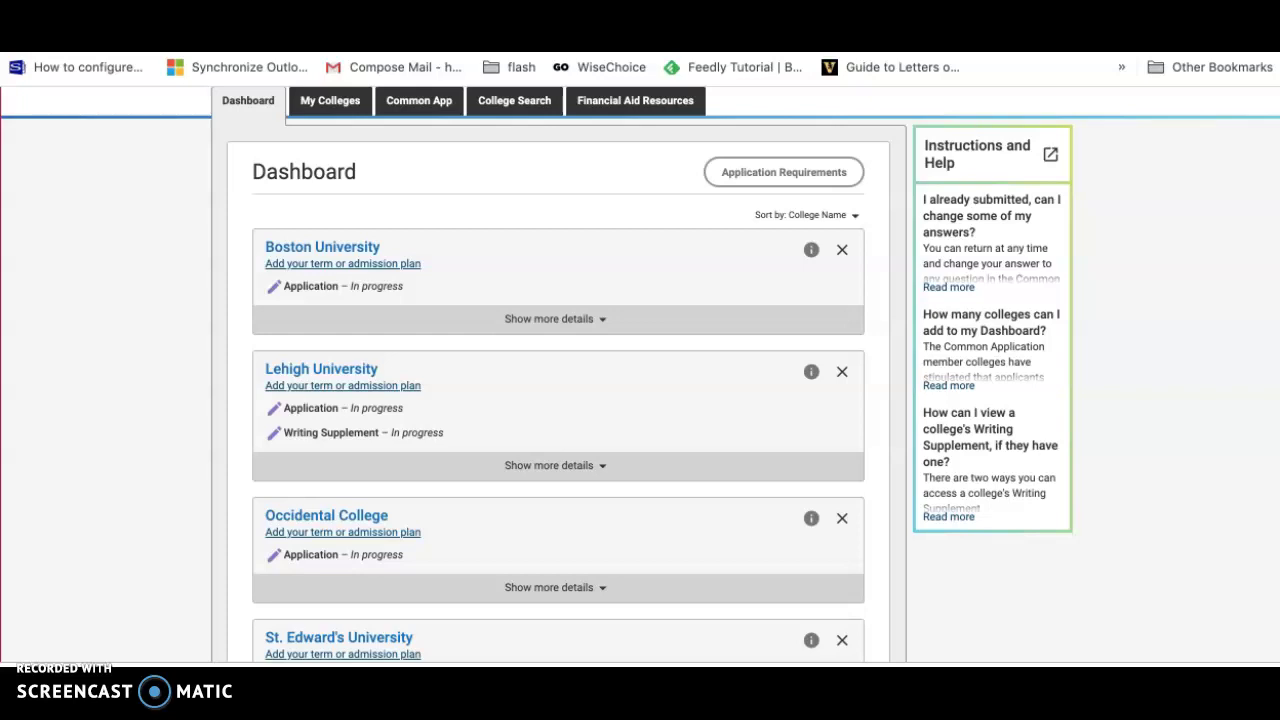
# - Expand the Boston University details on the Dashboard to show its application status and writing requirements
pyautogui.scroll(3, 93, 530)
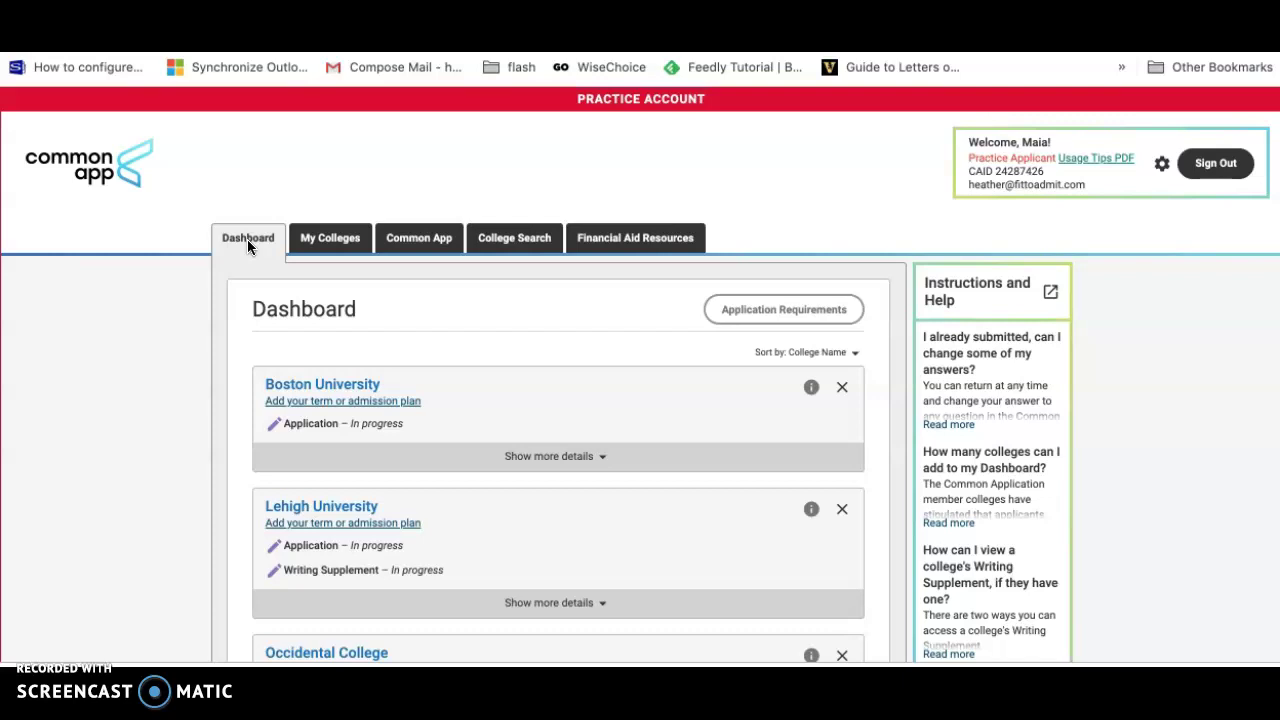
pyautogui.scroll(-2, 247, 239)
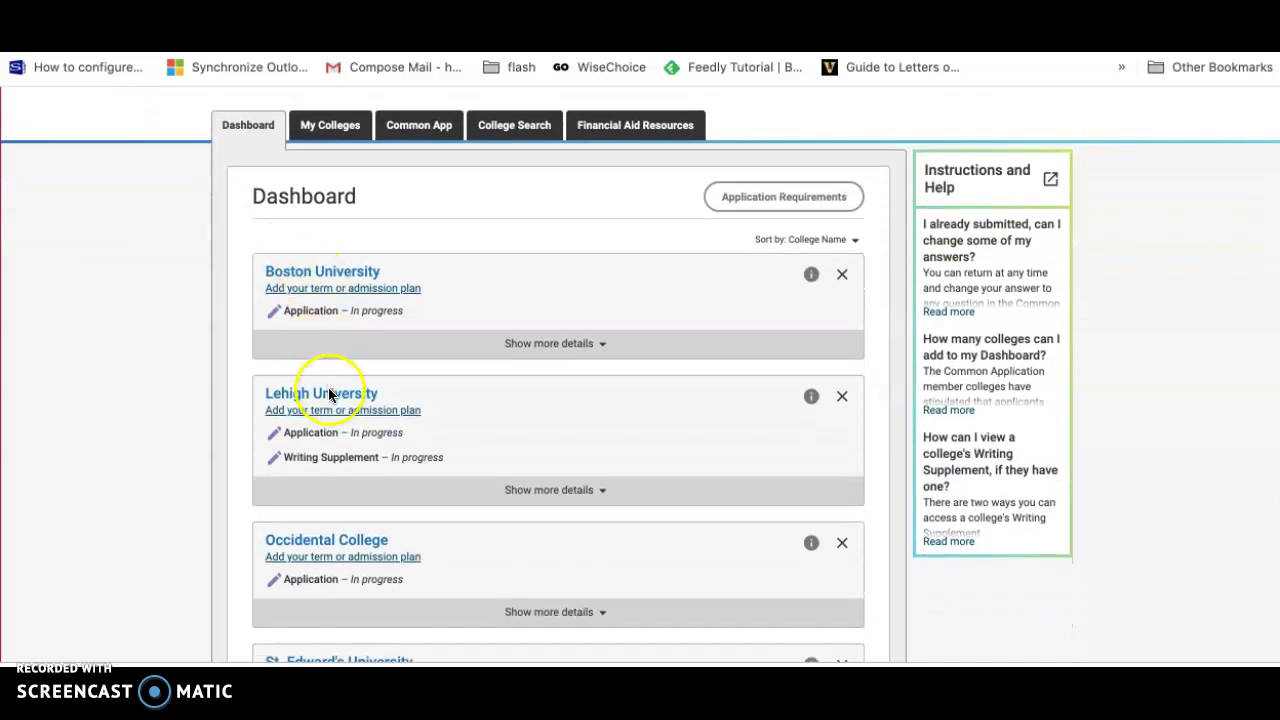
pyautogui.click(534, 343)
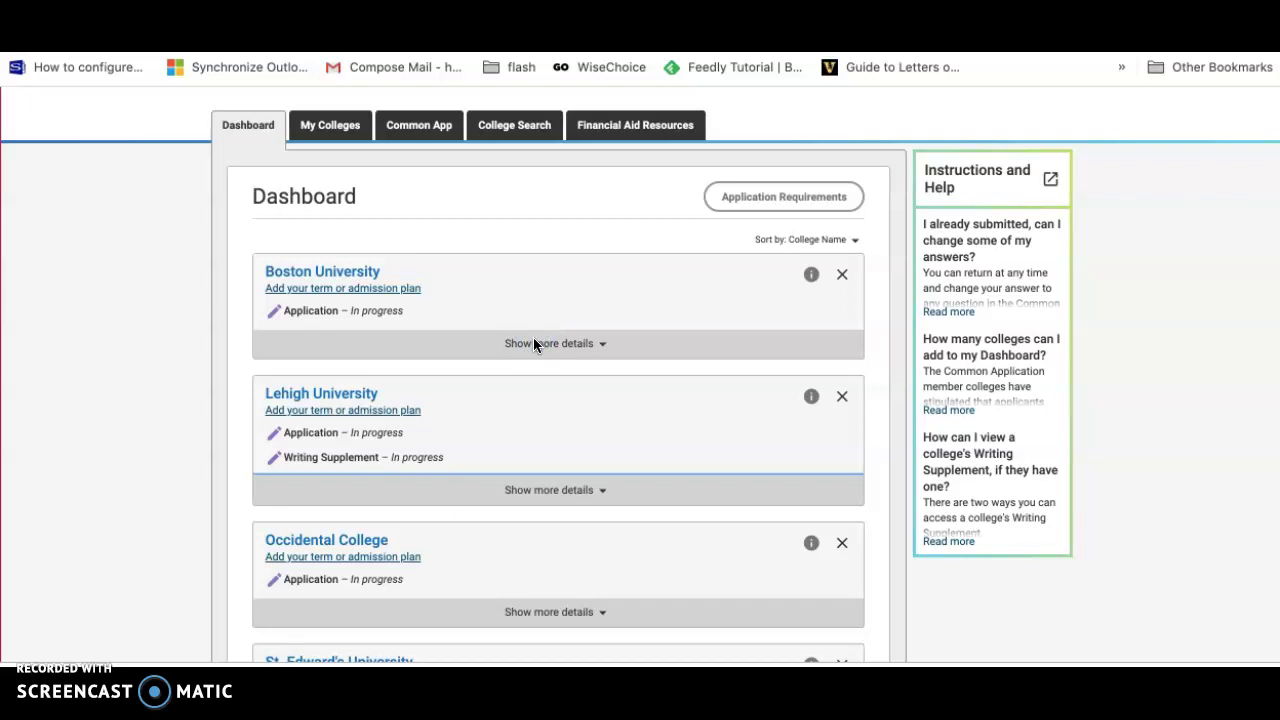
pyautogui.click(533, 343)
pyautogui.click(586, 343)
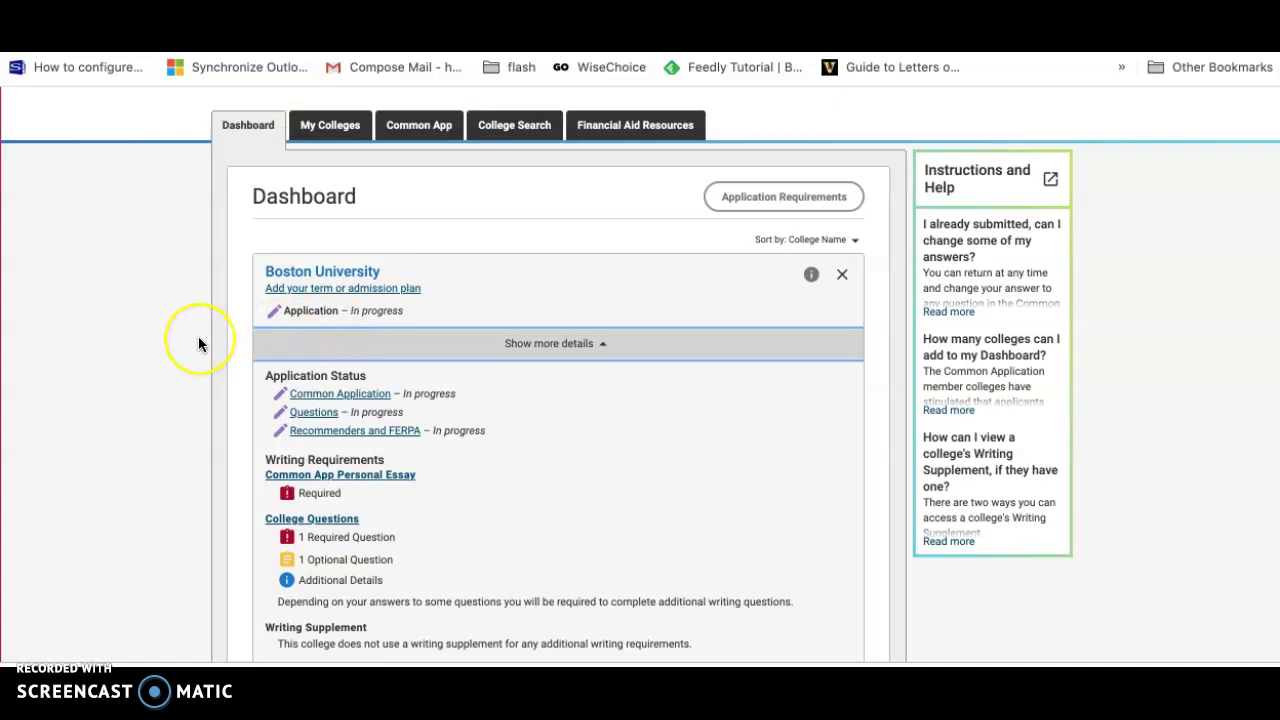
# - Expand the Lehigh University details on the Dashboard below the Boston University entry
pyautogui.scroll(-2, 198, 343)
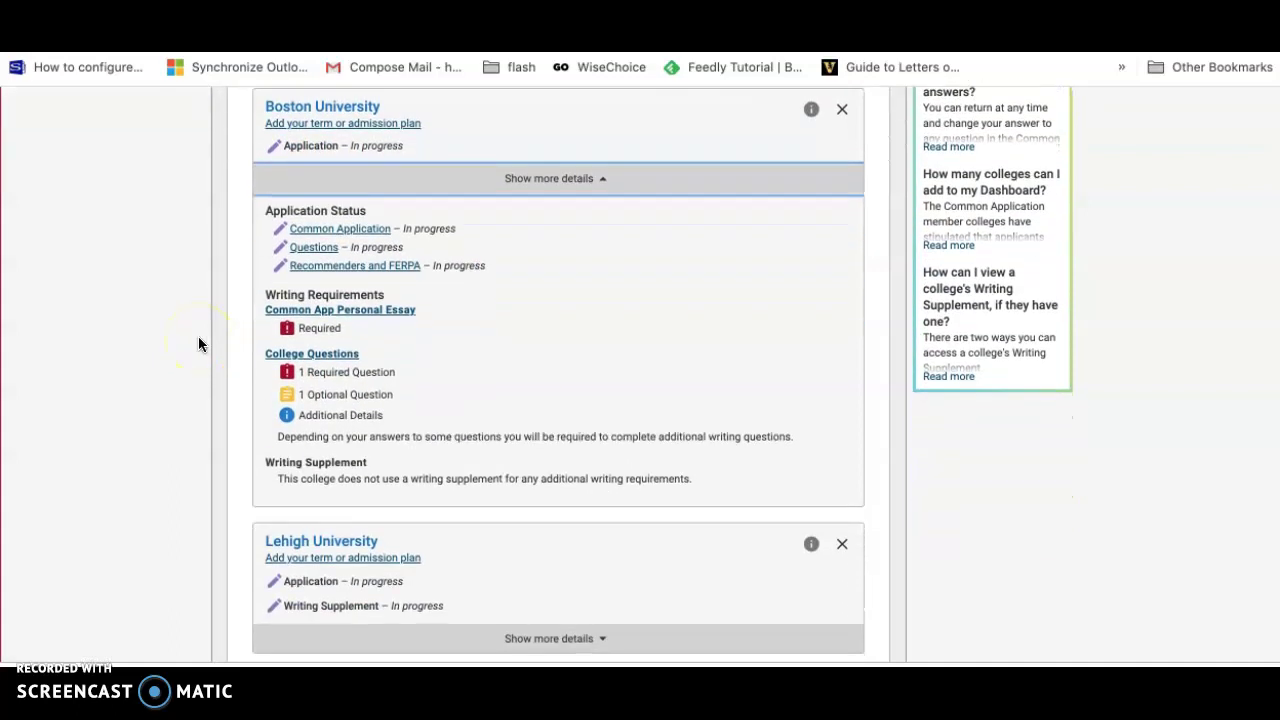
pyautogui.scroll(-2, 198, 343)
pyautogui.click(503, 486)
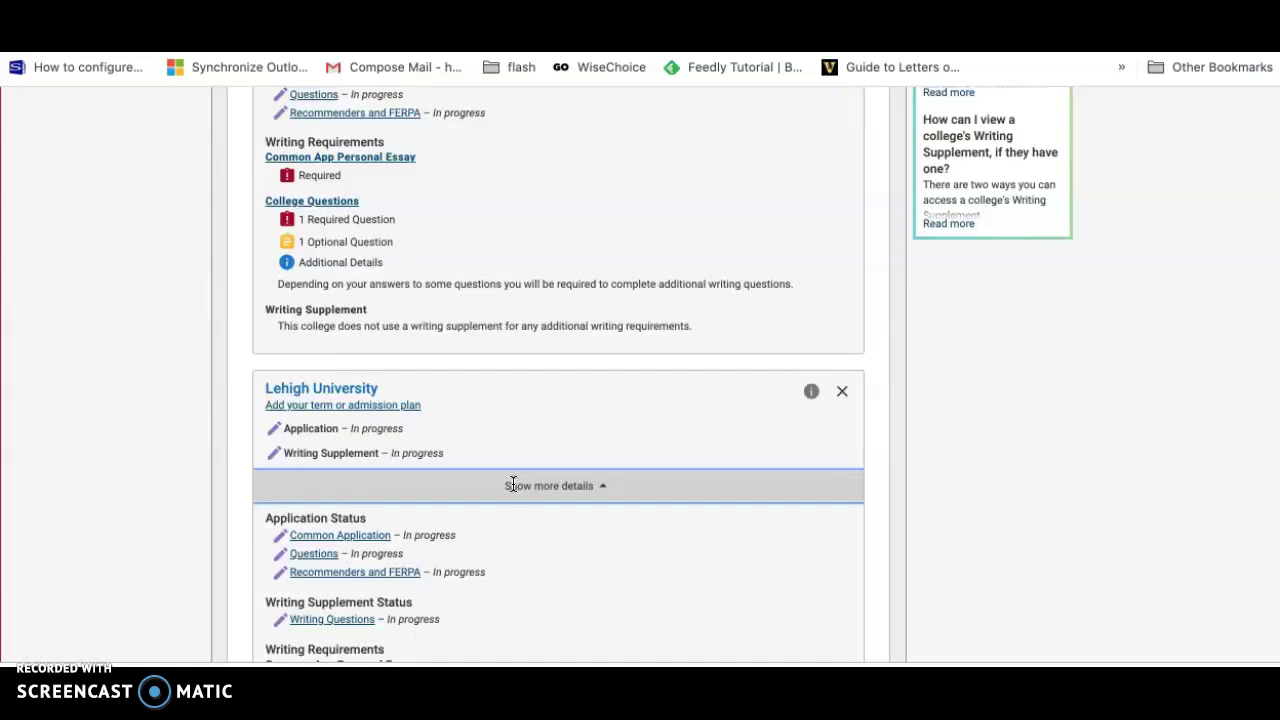
# - Compare Boston University's writing requirements with Lehigh University's writing supplement status and requirements
pyautogui.scroll(3, 512, 484)
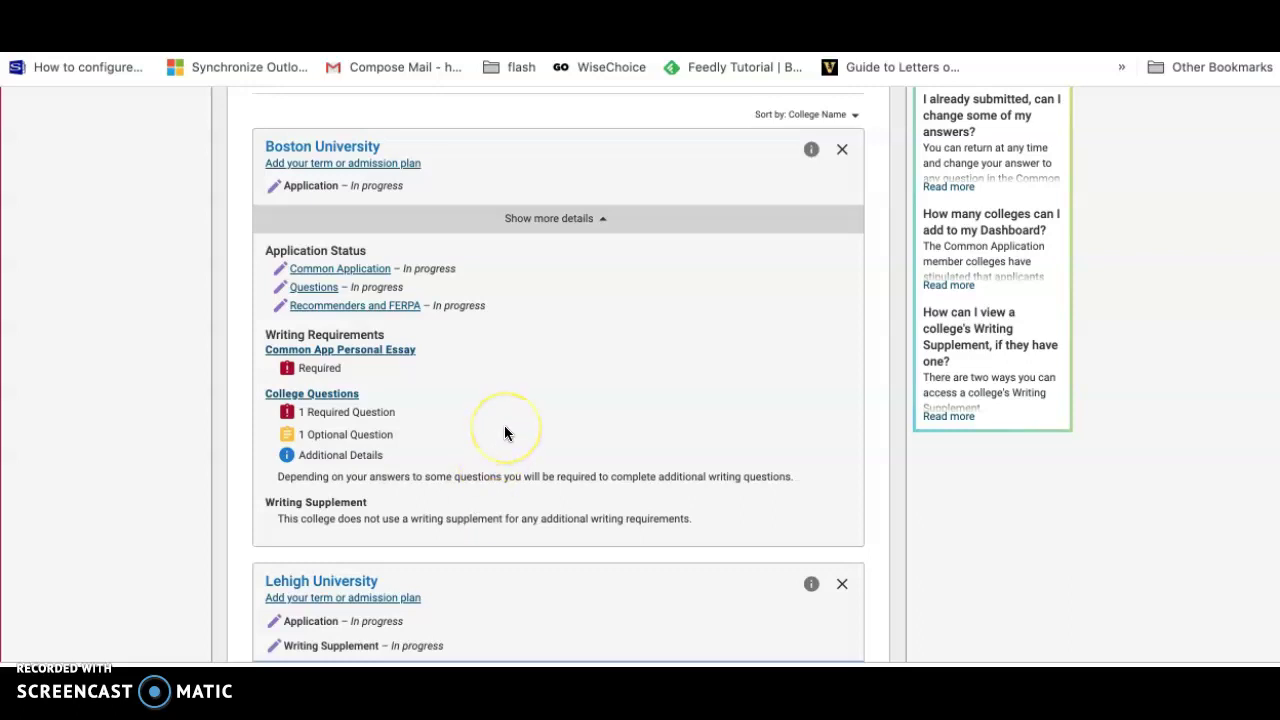
pyautogui.scroll(-2, 504, 428)
pyautogui.scroll(-3, 505, 432)
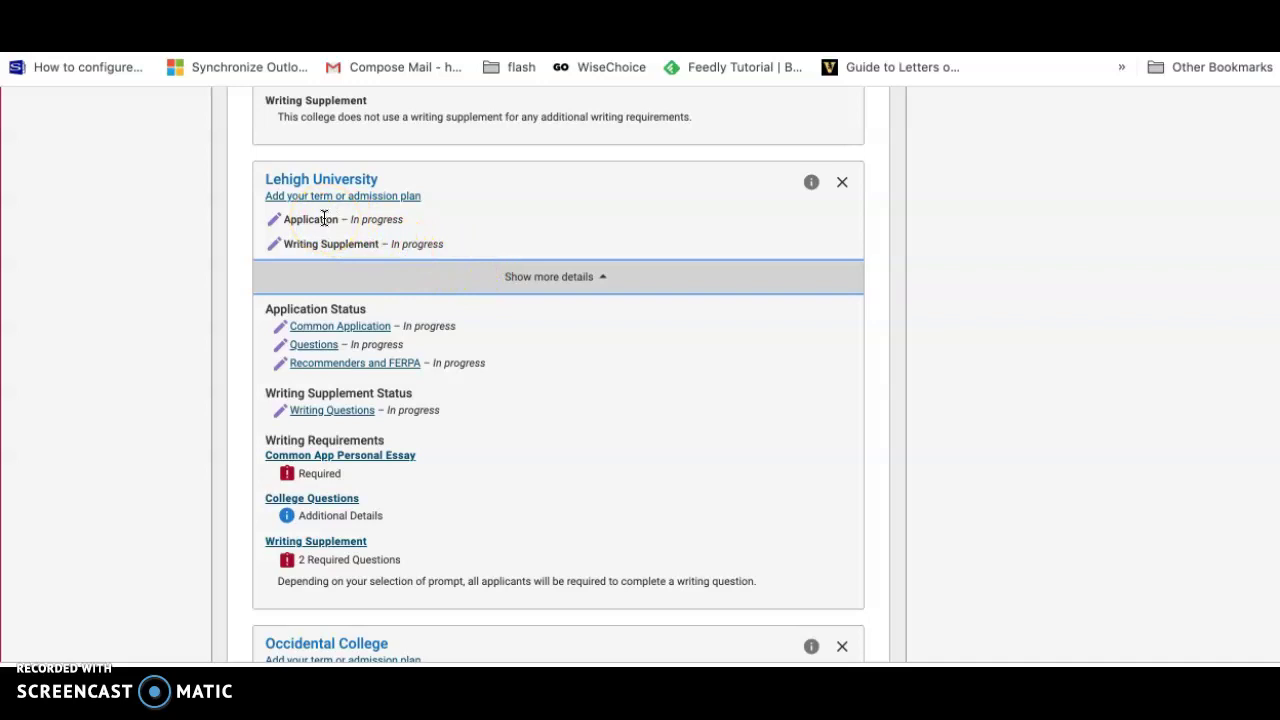
pyautogui.click(325, 249)
pyautogui.click(327, 293)
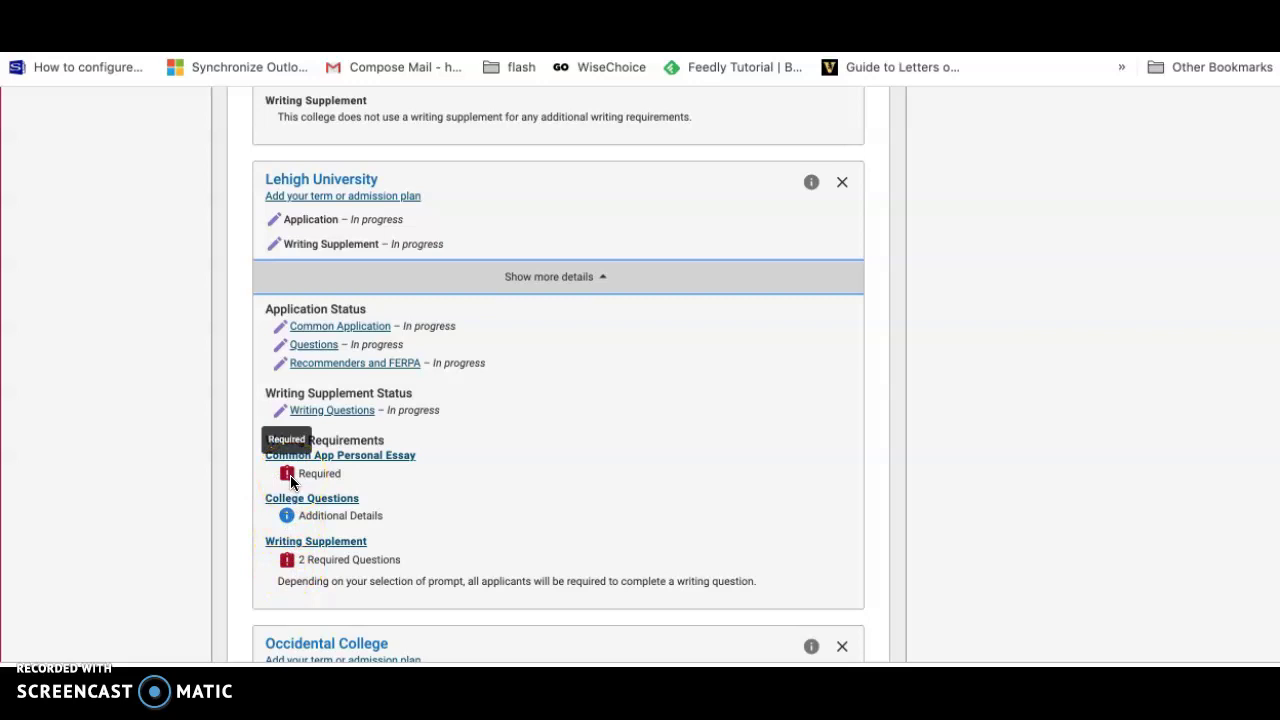
# - Check the required and optional markers under Boston University's College Questions on the Dashboard
pyautogui.scroll(3, 291, 483)
pyautogui.click(287, 284)
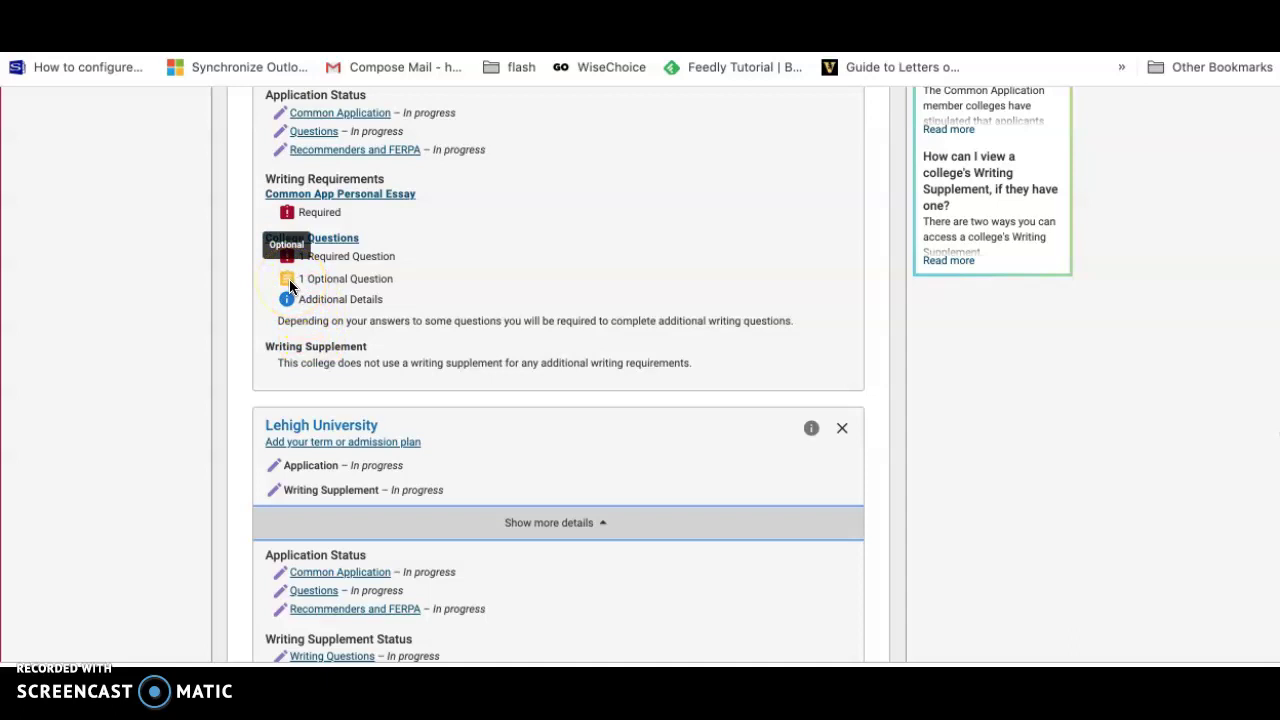
pyautogui.scroll(2, 290, 287)
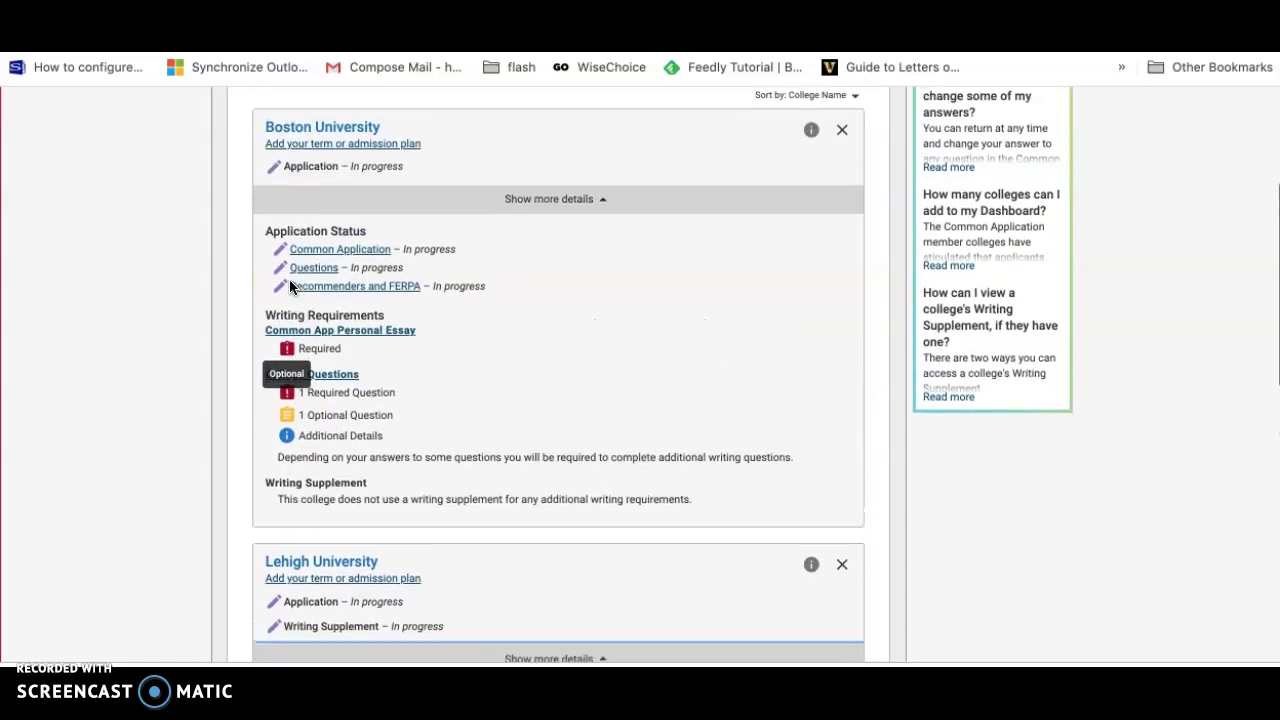
pyautogui.click(327, 235)
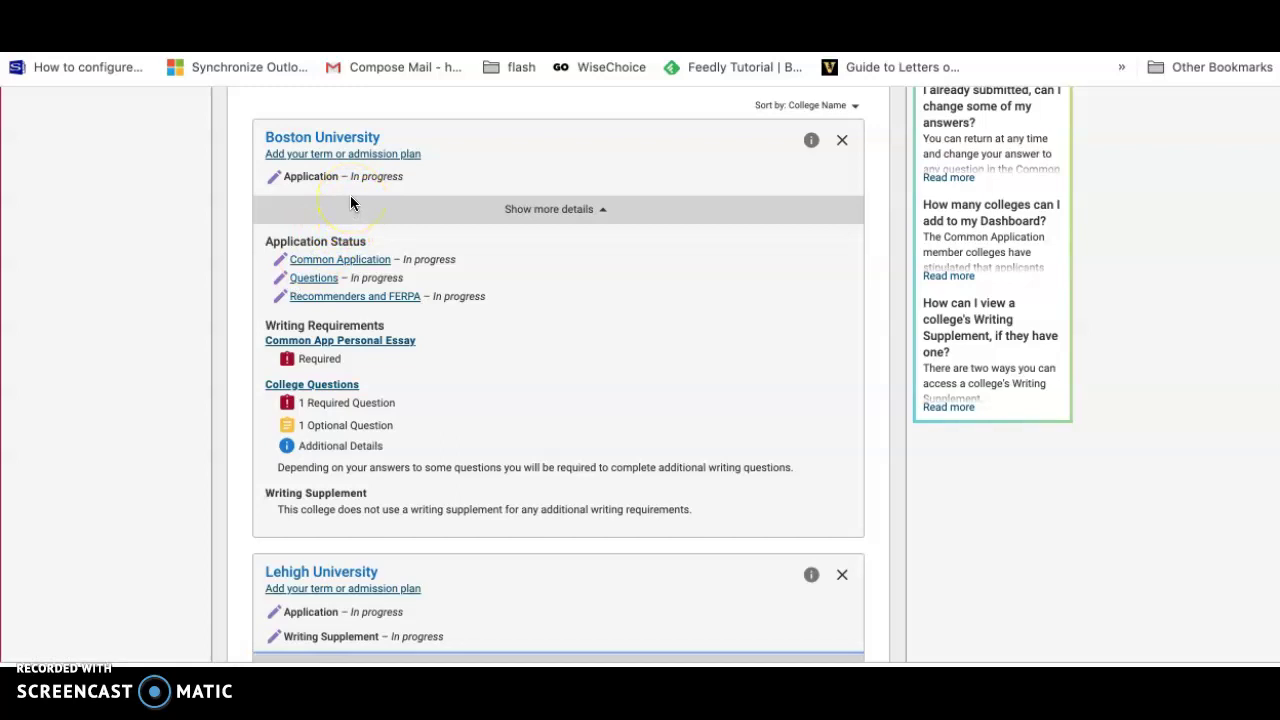
# - Open the application Questions page for Boston University within My Colleges
pyautogui.scroll(2, 350, 198)
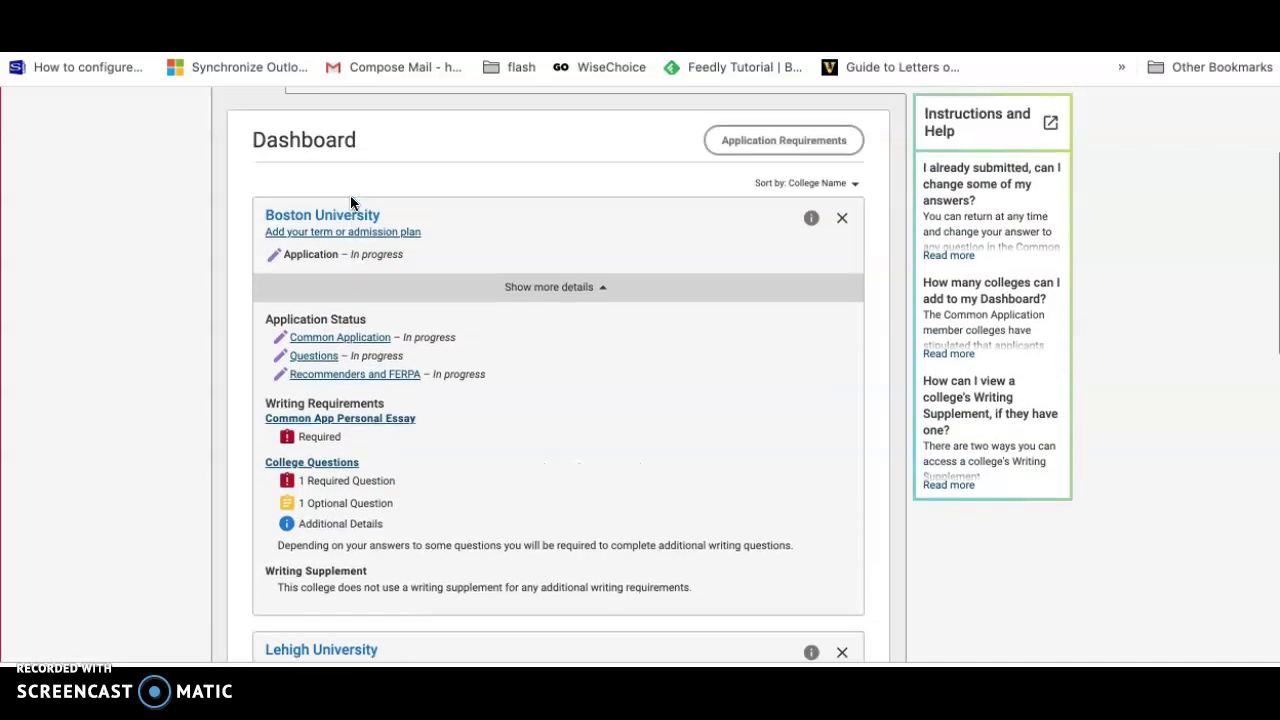
pyautogui.scroll(1, 350, 203)
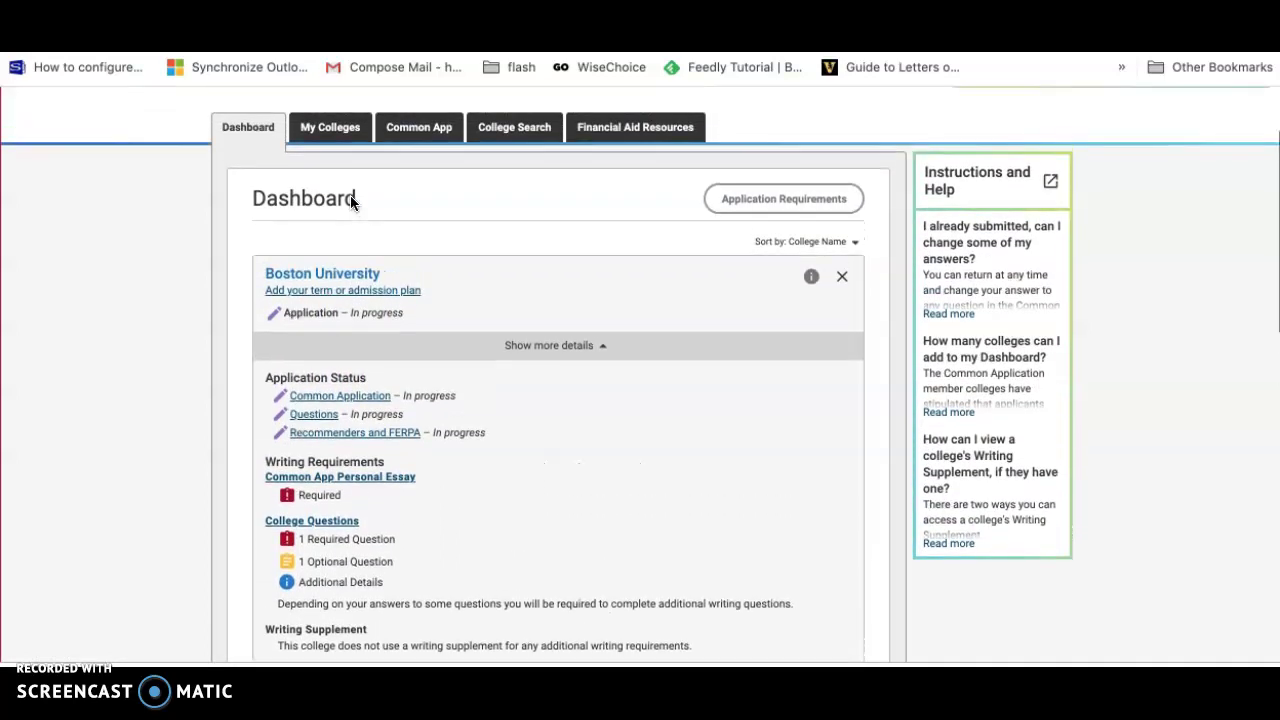
pyautogui.click(326, 150)
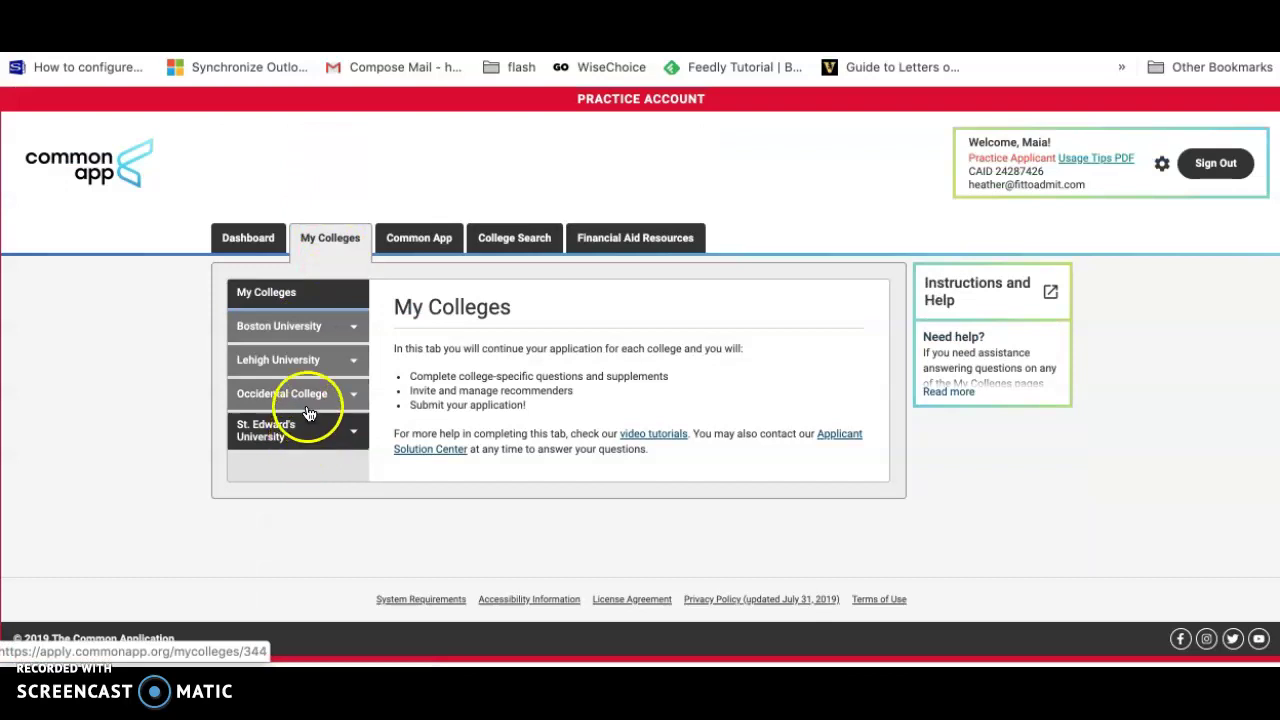
pyautogui.click(291, 328)
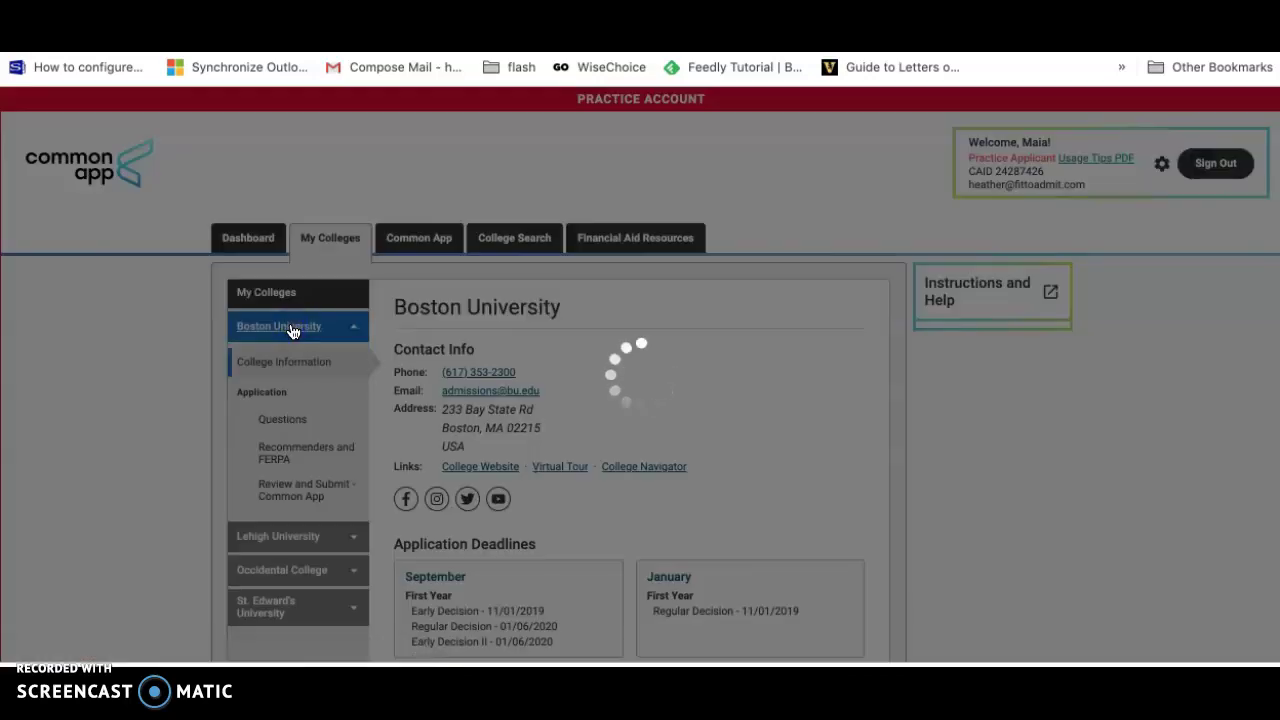
pyautogui.scroll(-1, 241, 366)
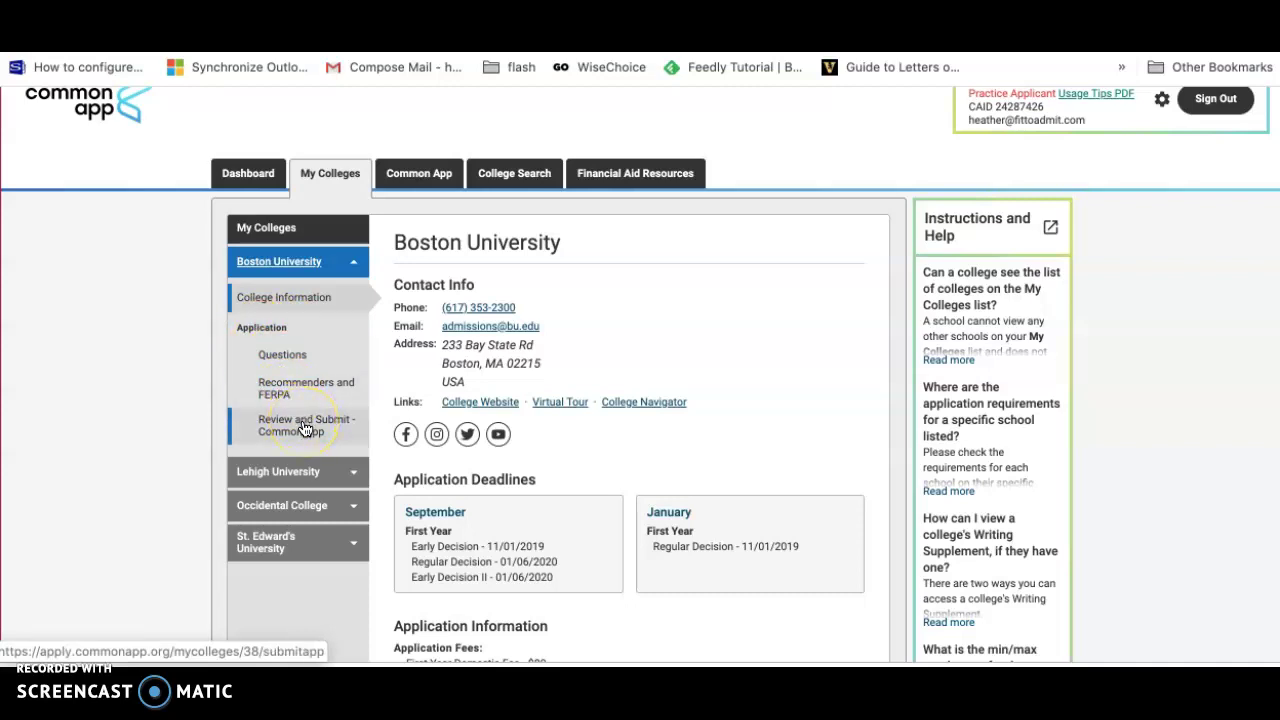
pyautogui.click(285, 356)
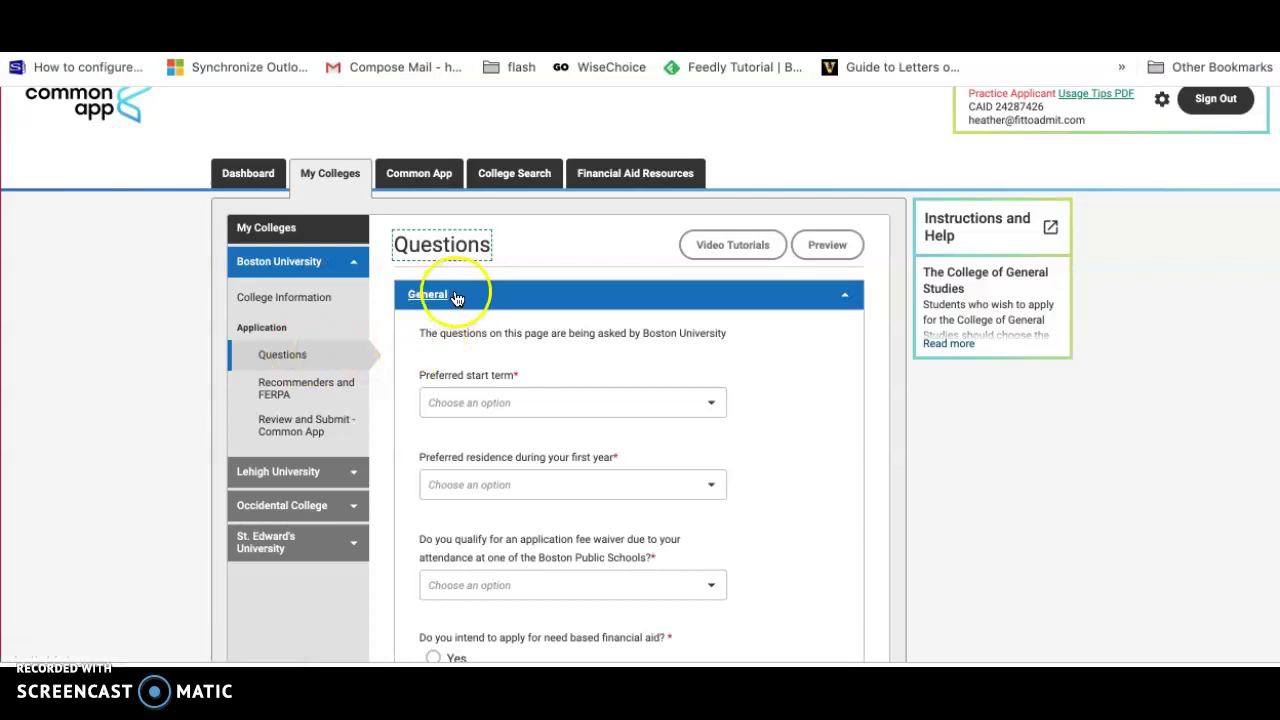
# - Browse the Academics and Contacts sections of Boston University's application questions
pyautogui.click(452, 294)
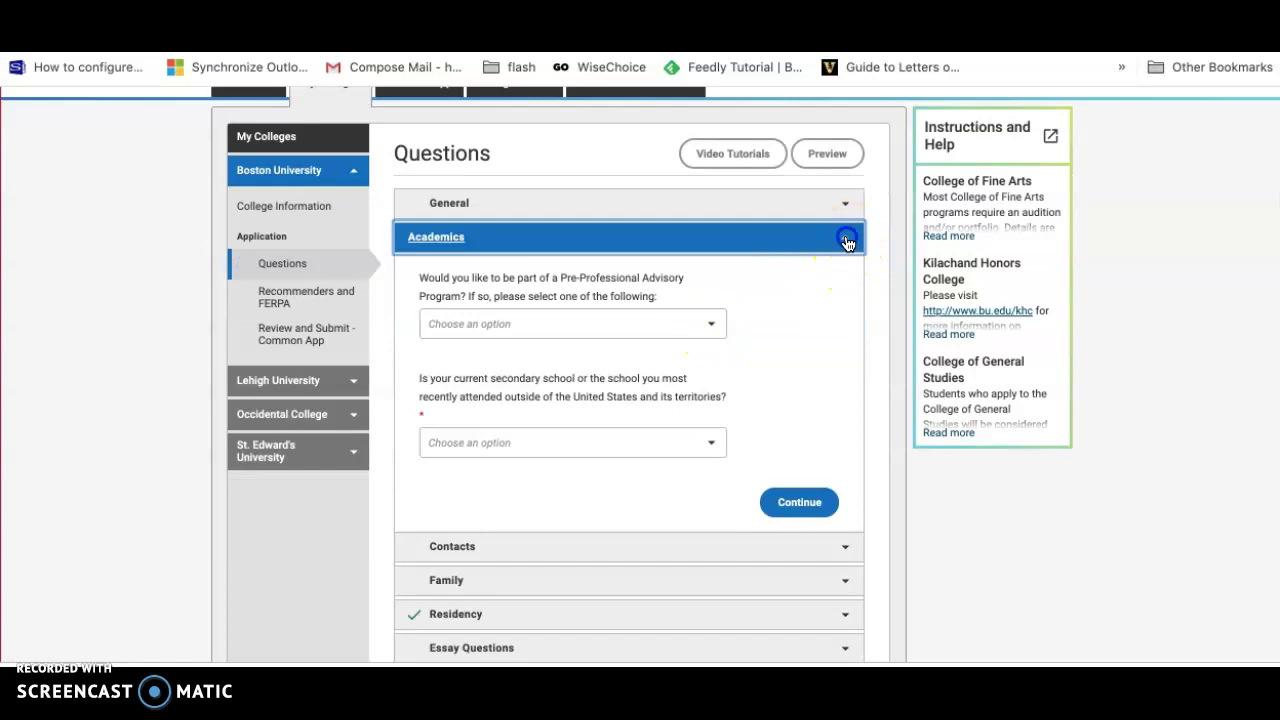
pyautogui.click(845, 240)
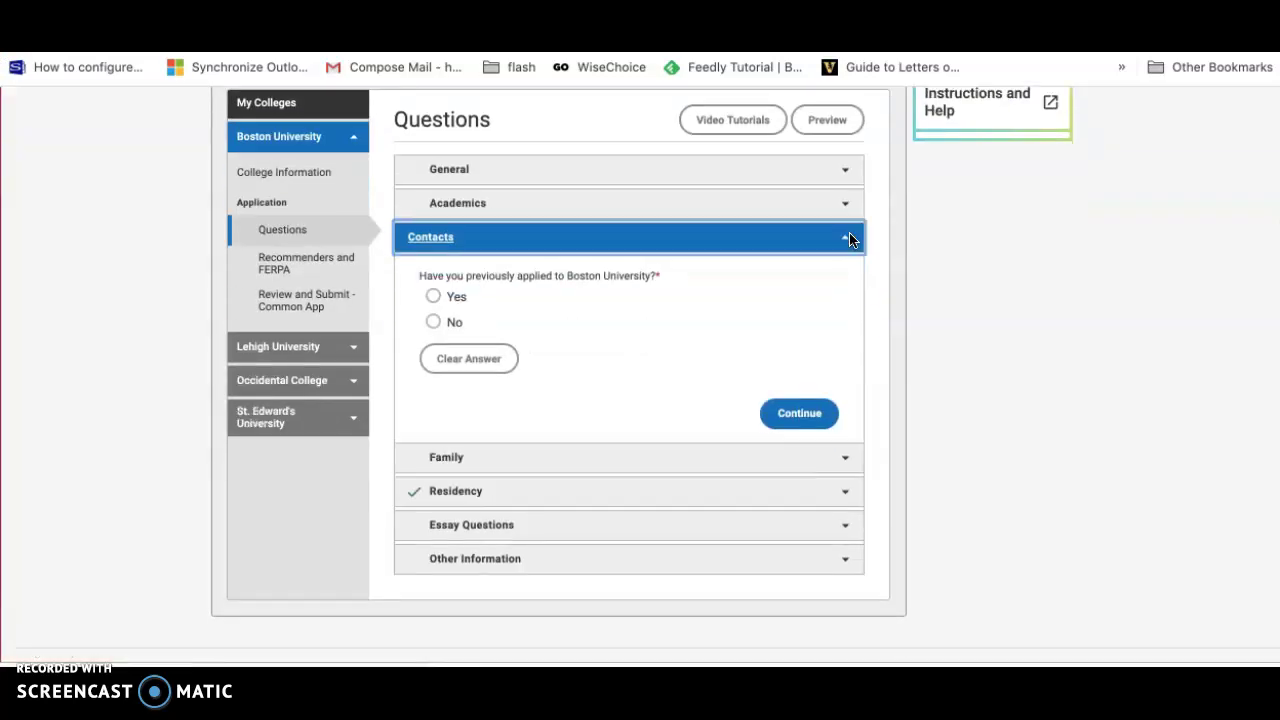
pyautogui.click(605, 180)
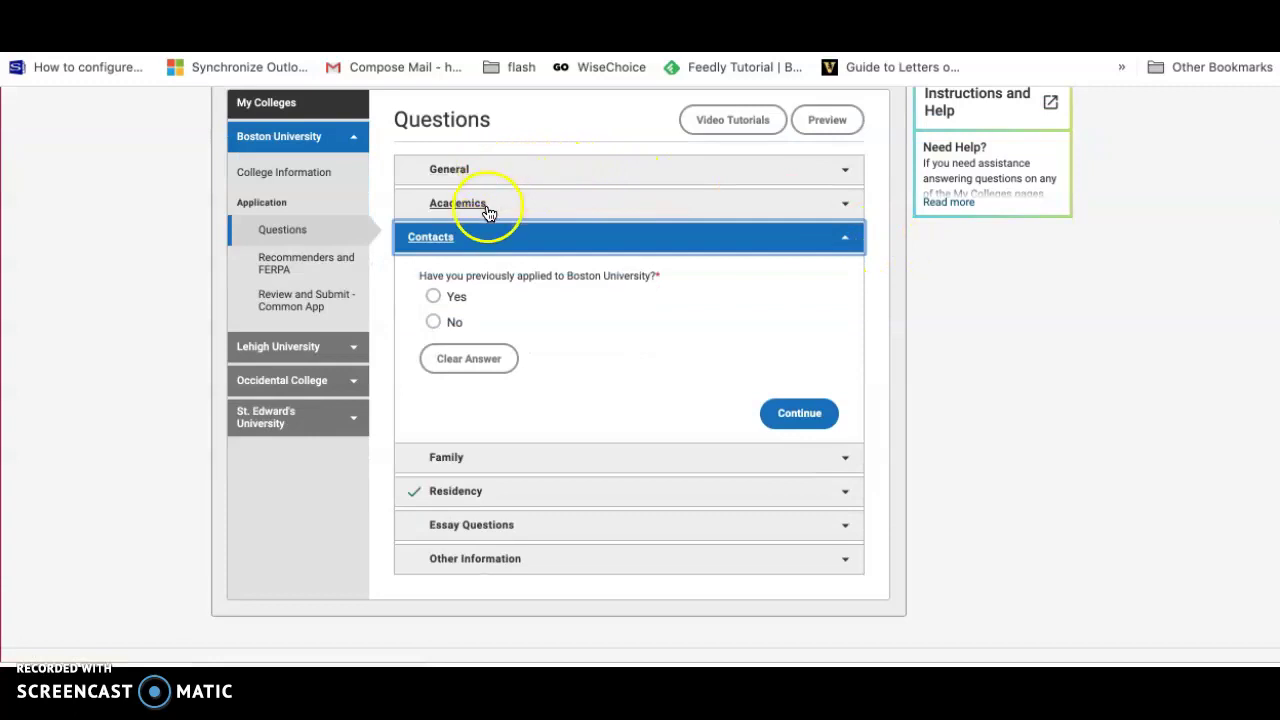
pyautogui.click(443, 250)
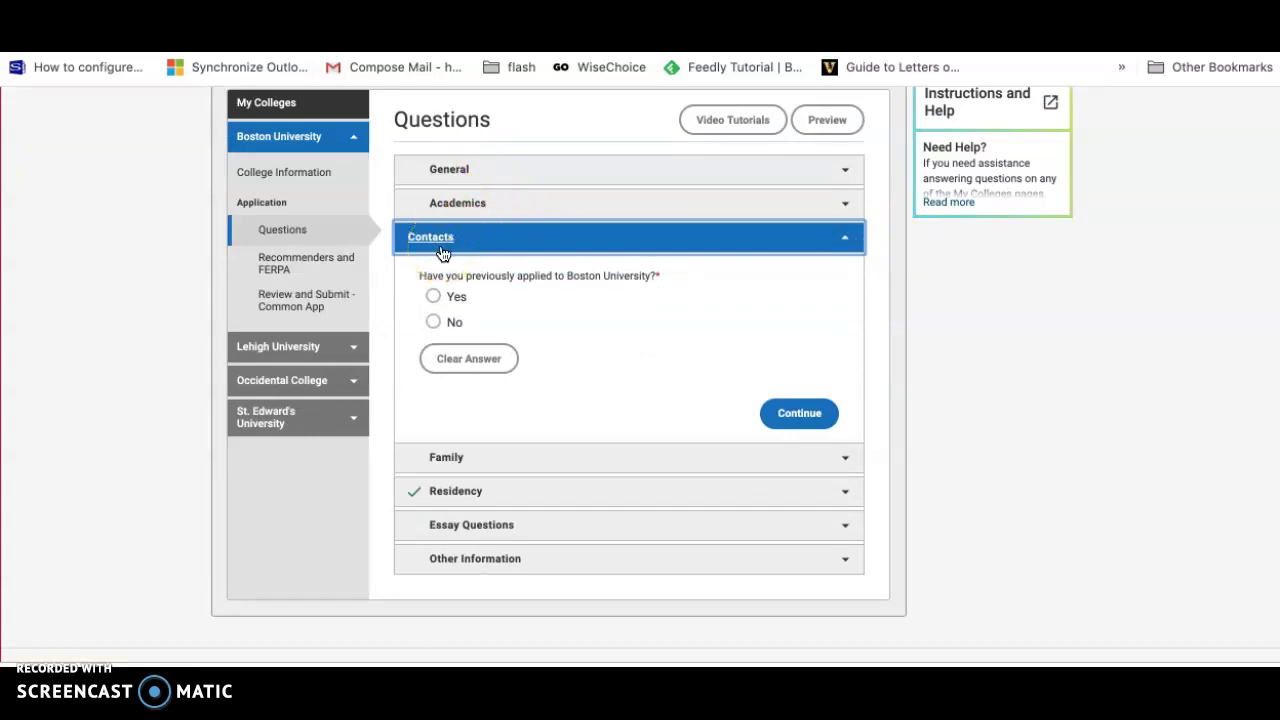
# - Expand Boston University's Essay Questions and highlight the prompt asking what about being a student there most excites you
pyautogui.click(476, 529)
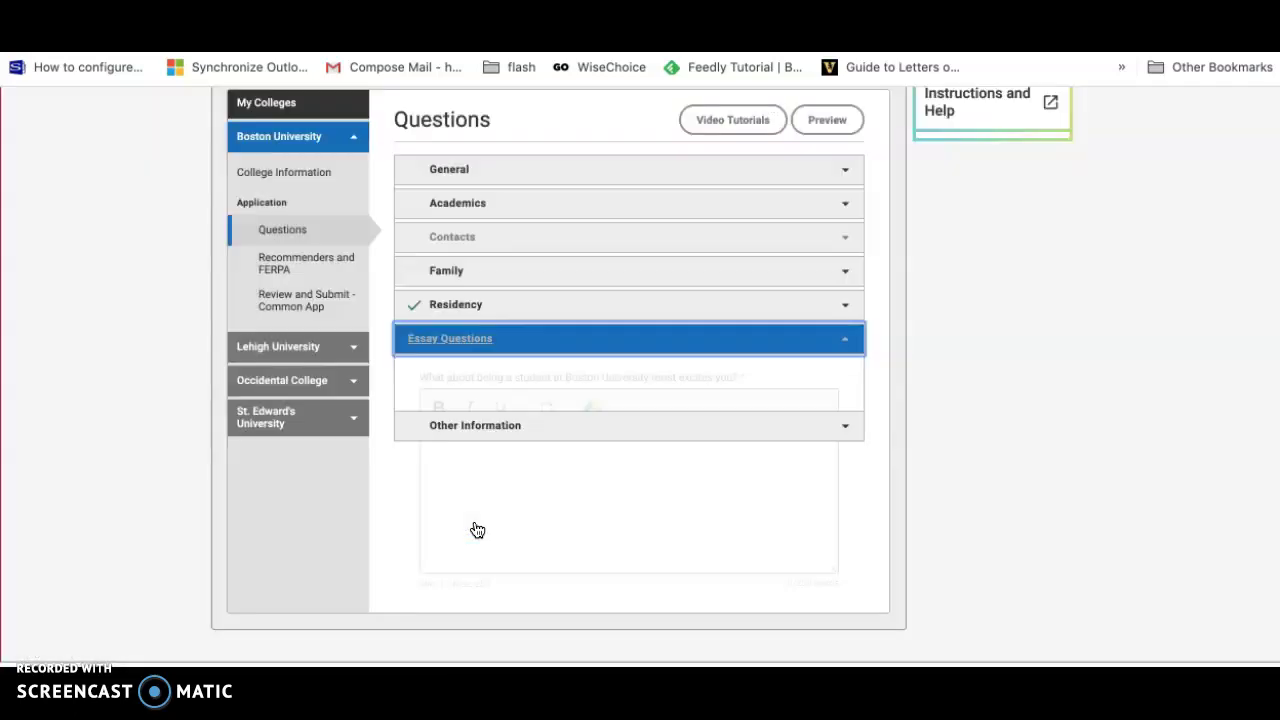
pyautogui.scroll(-2, 474, 528)
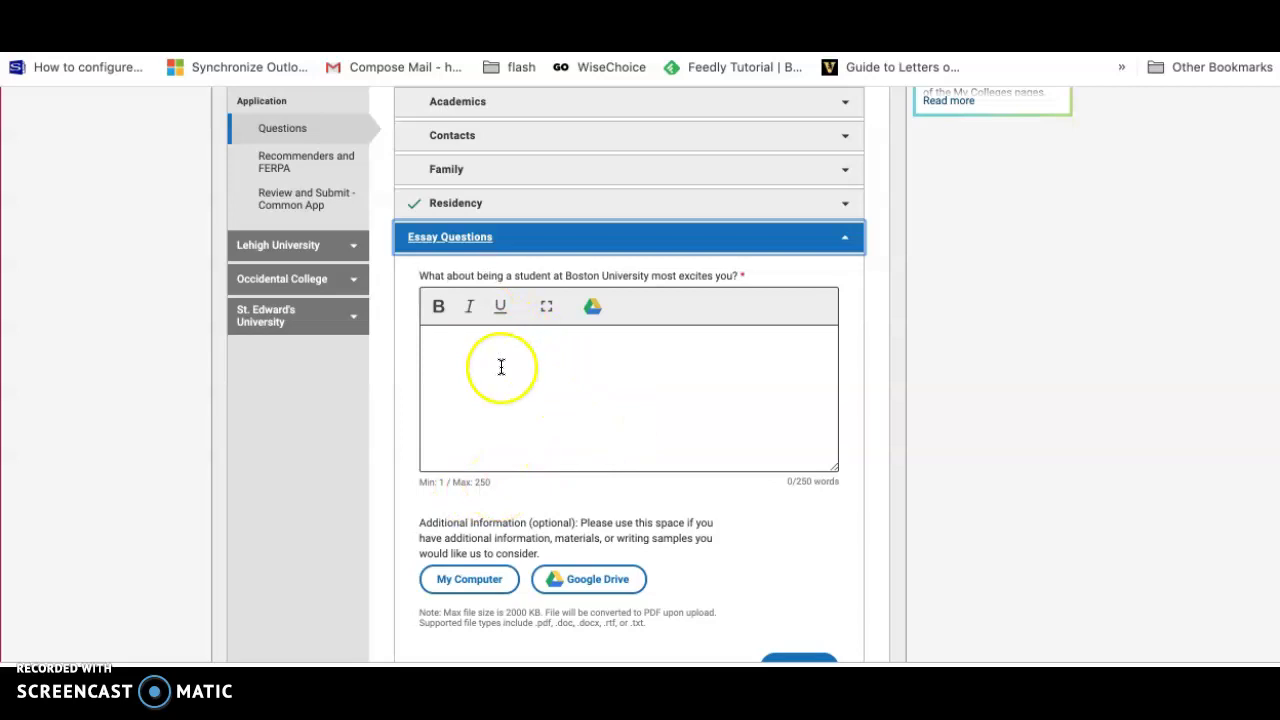
pyautogui.click(420, 277)
pyautogui.moveTo(668, 270); pyautogui.dragTo(759, 279)
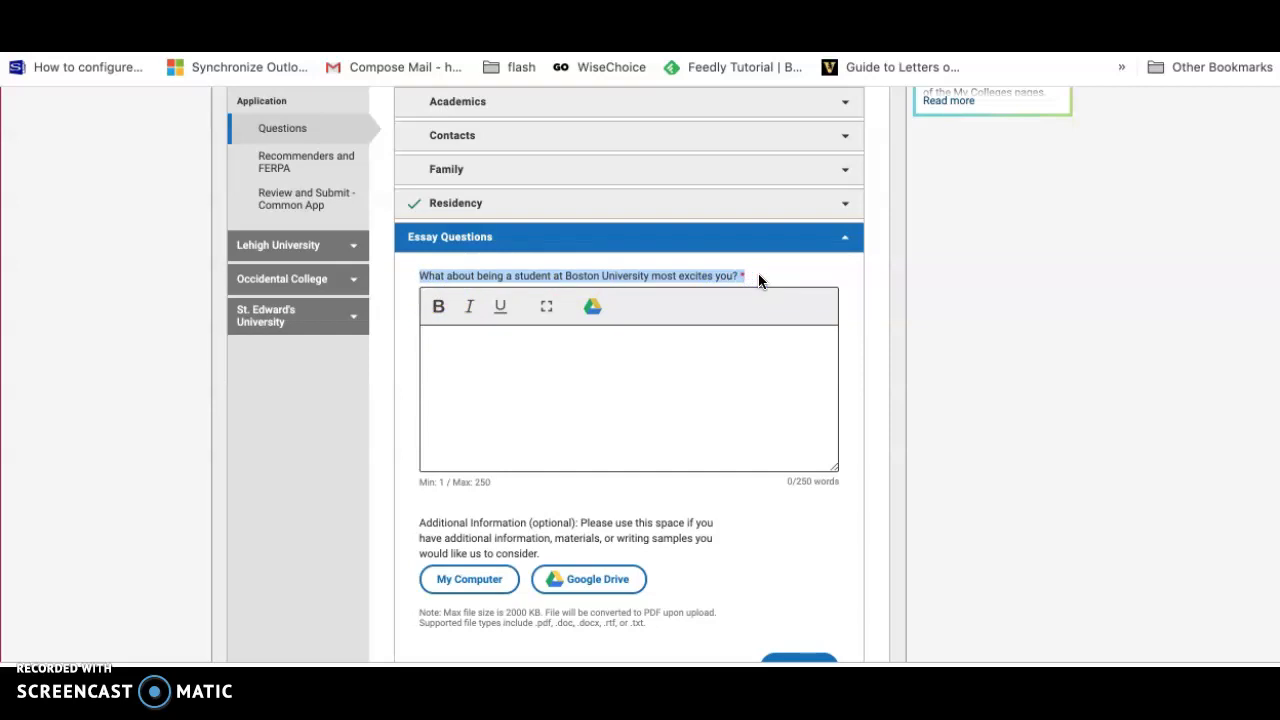
pyautogui.click(777, 391)
pyautogui.scroll(-1, 777, 391)
# - Open the Writing Supplement Questions page for Lehigh University
pyautogui.scroll(3, 777, 390)
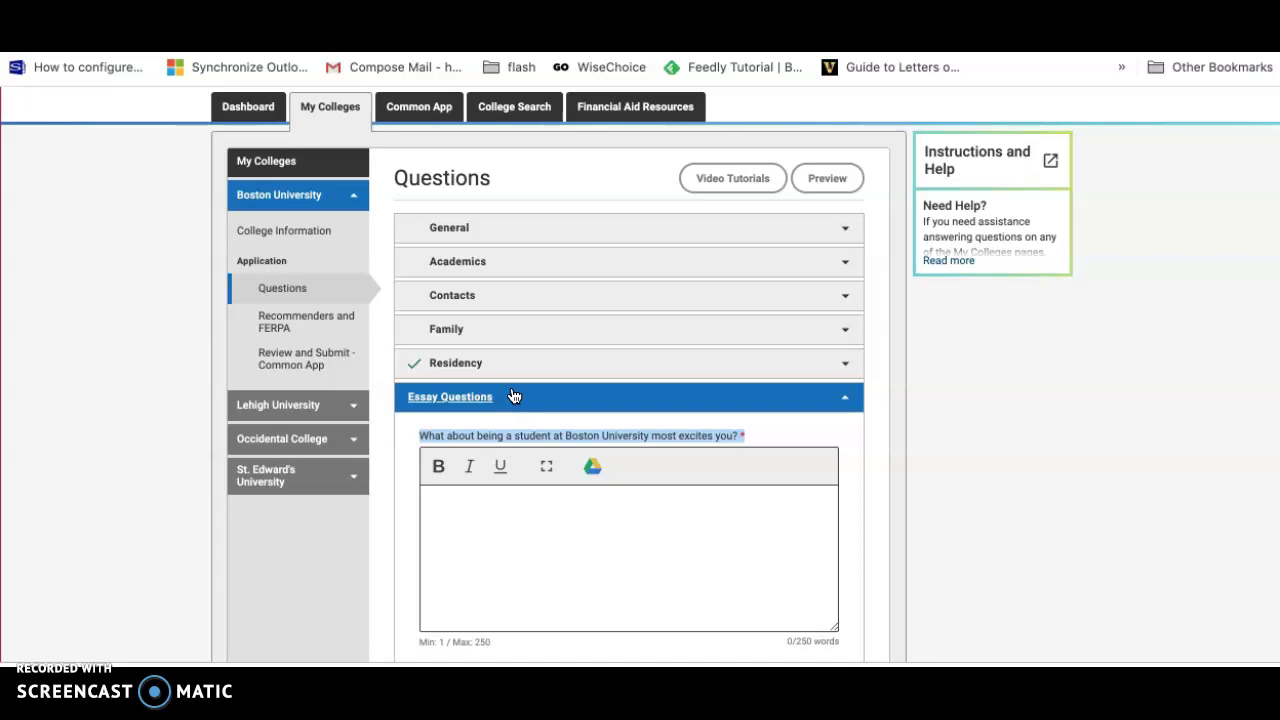
pyautogui.click(318, 414)
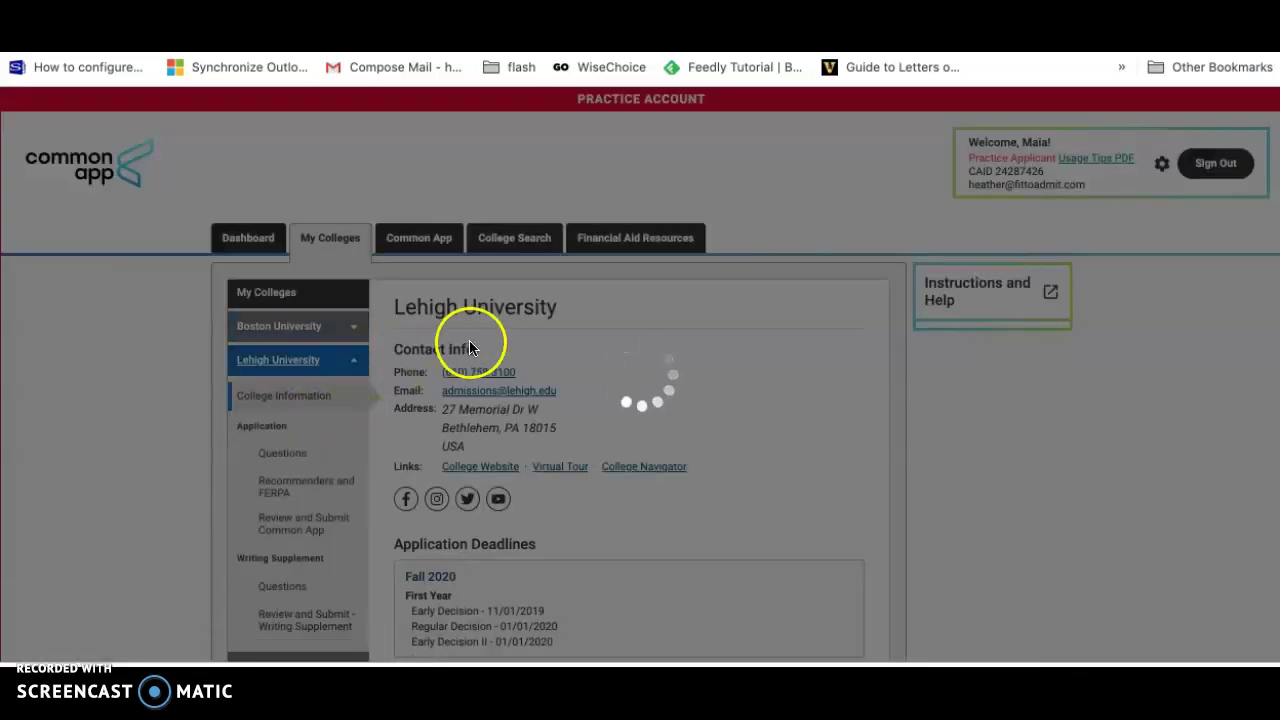
pyautogui.scroll(-3, 469, 342)
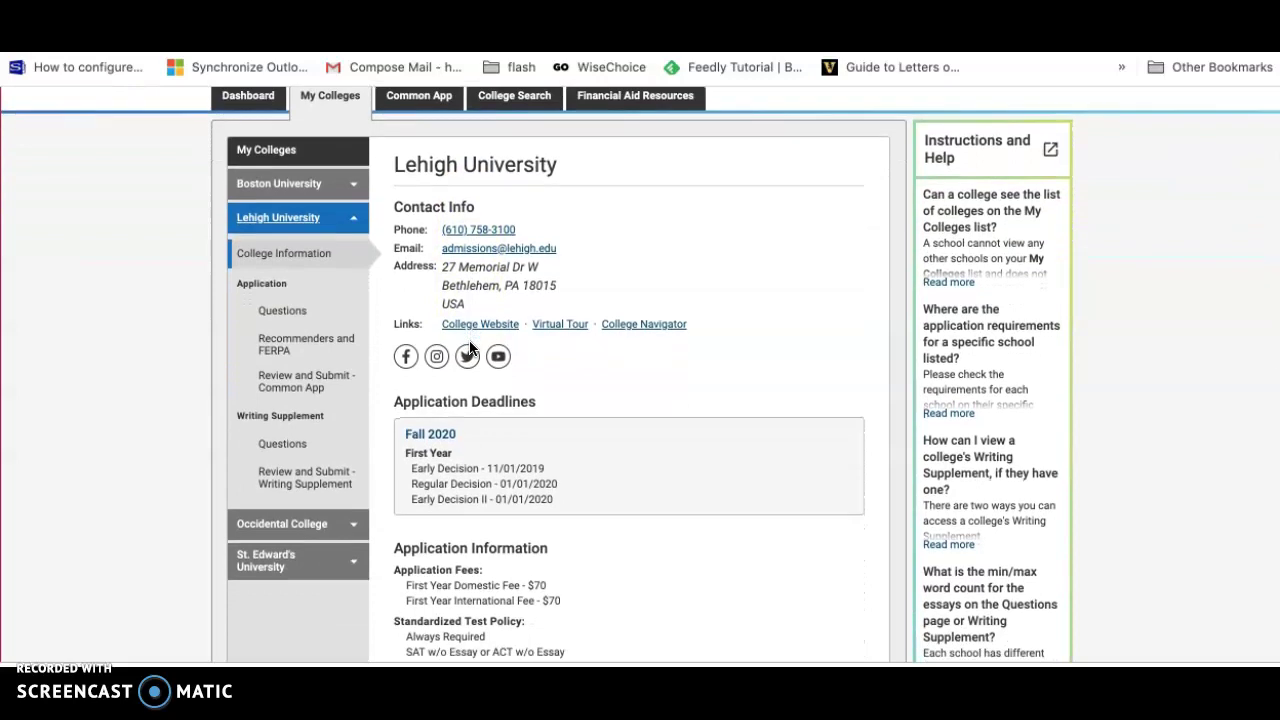
pyautogui.scroll(-1, 469, 348)
pyautogui.click(275, 258)
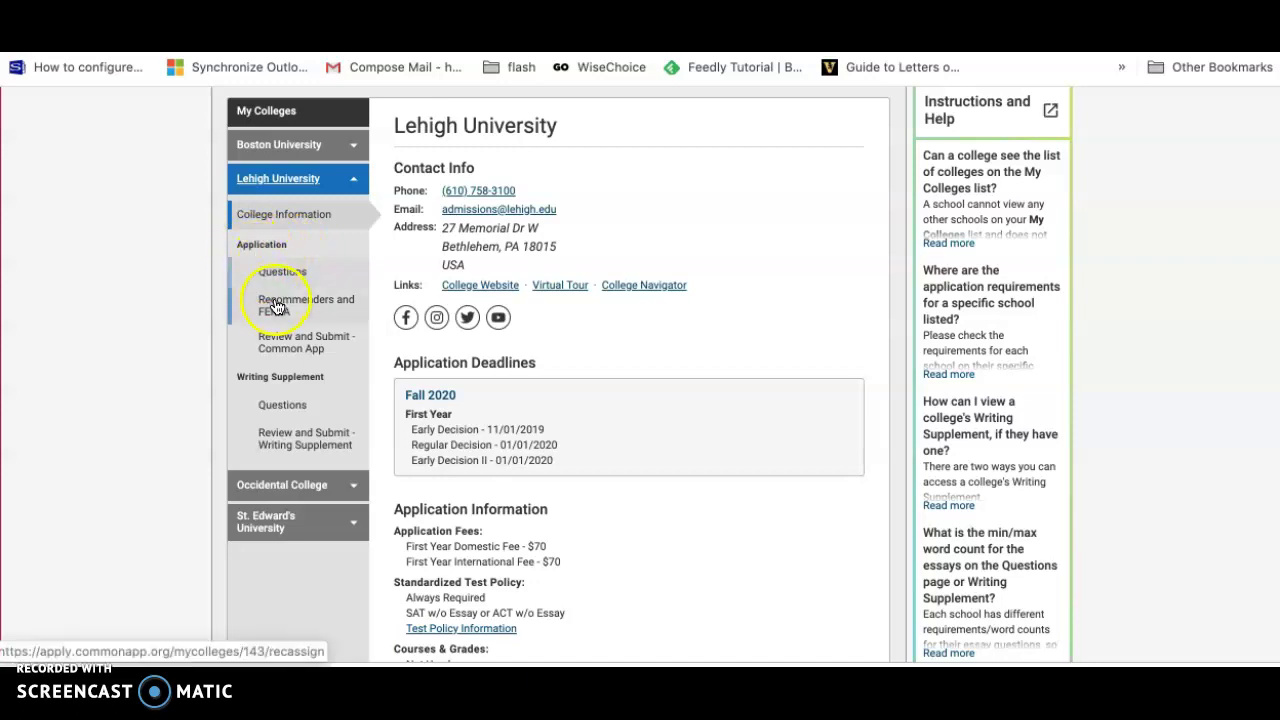
pyautogui.click(305, 407)
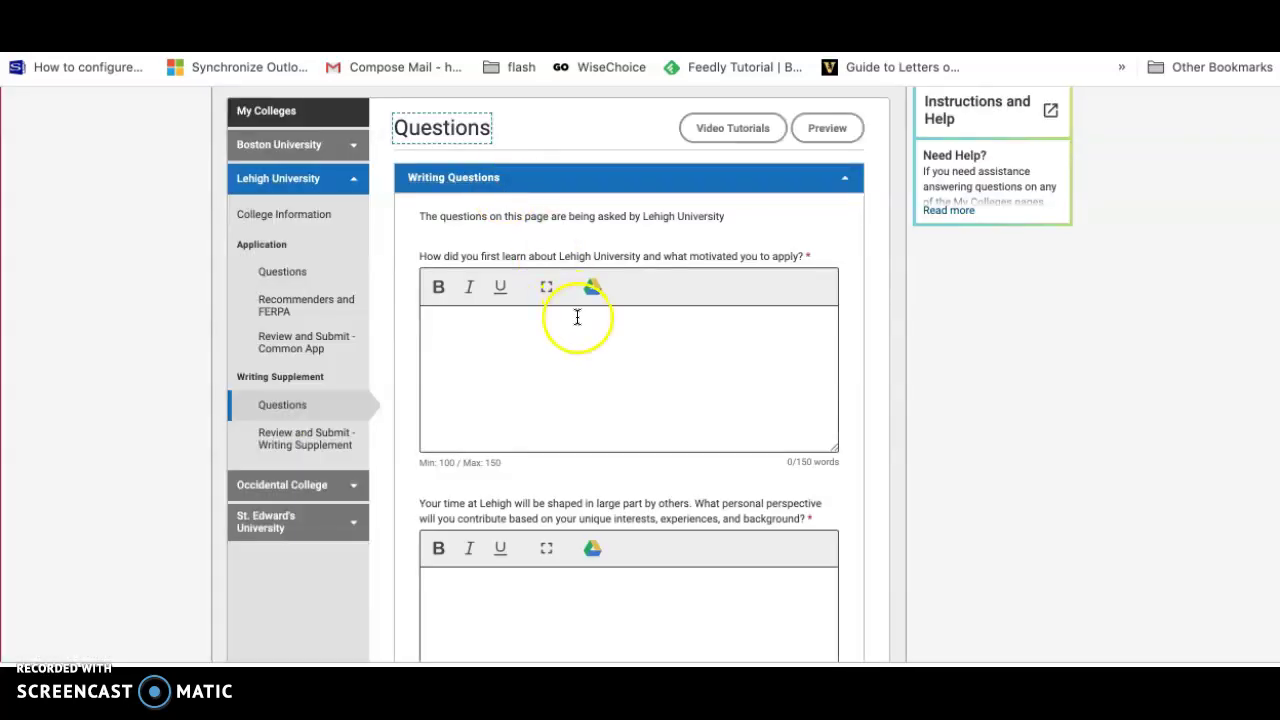
# - Review Lehigh University's two writing supplement prompts and their word limits, highlighting the first prompt's maximum
pyautogui.moveTo(510, 471); pyautogui.dragTo(477, 462)
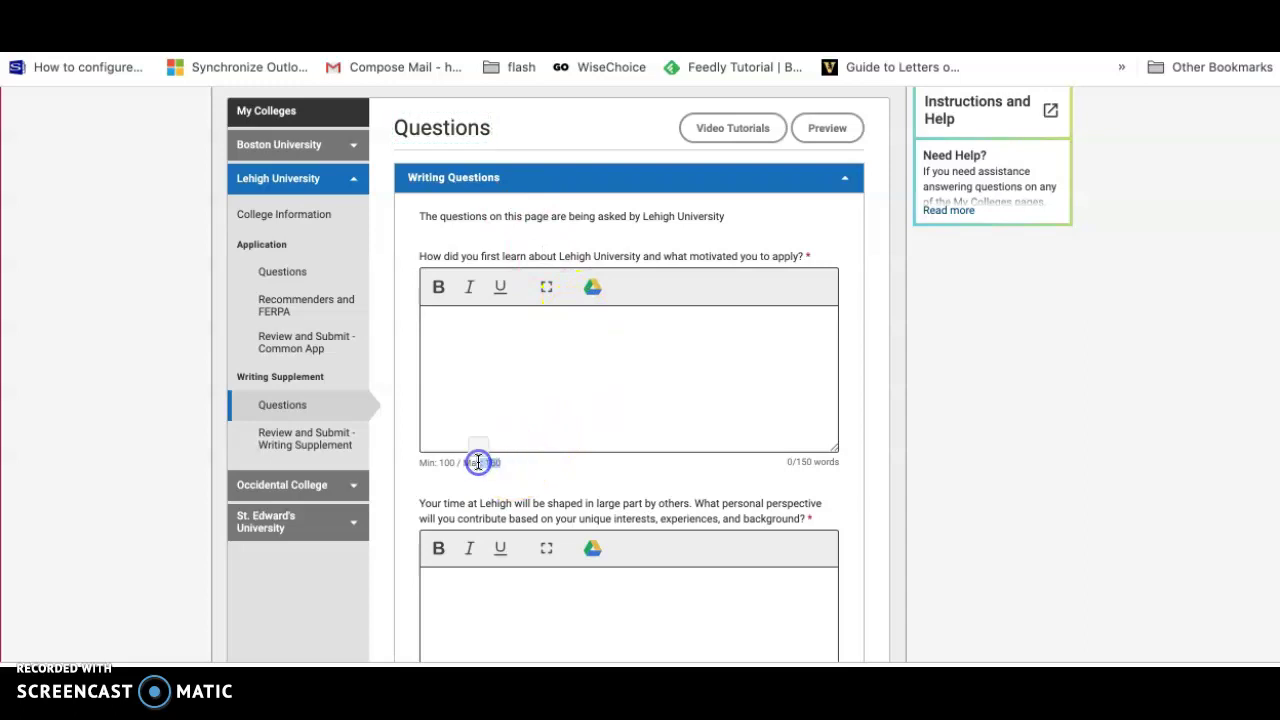
pyautogui.click(563, 358)
pyautogui.scroll(-3, 563, 358)
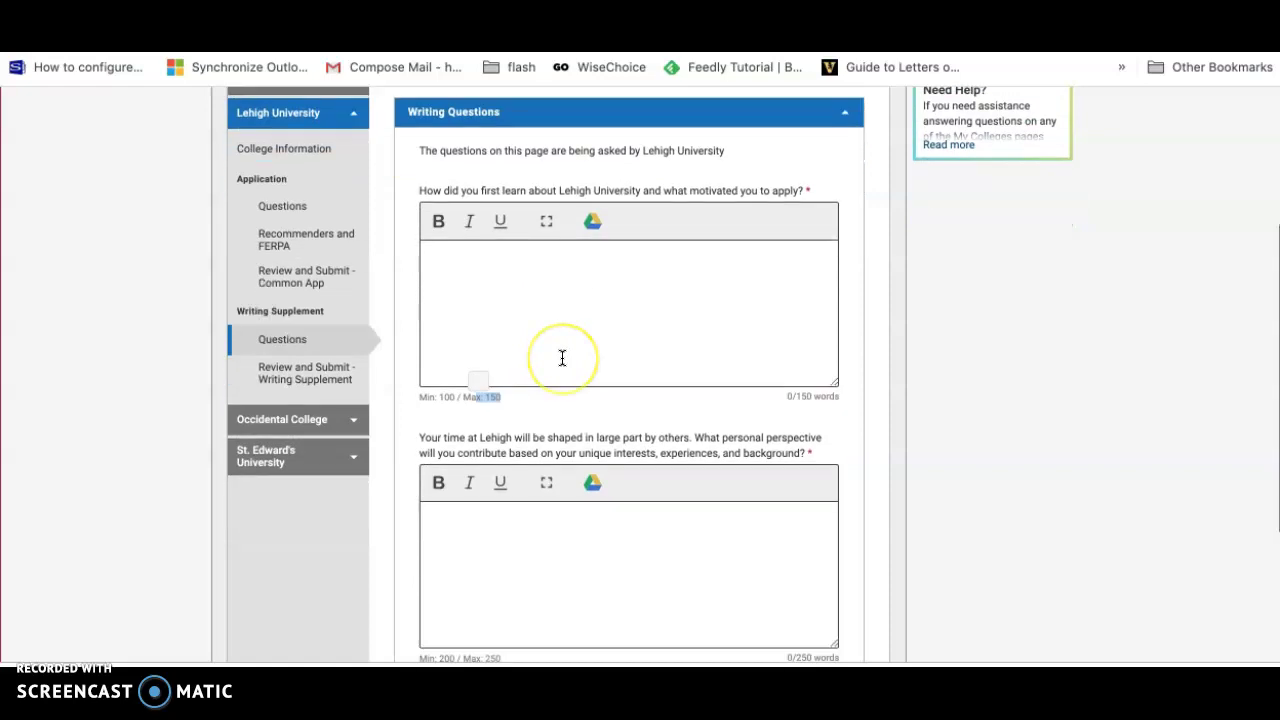
pyautogui.click(556, 422)
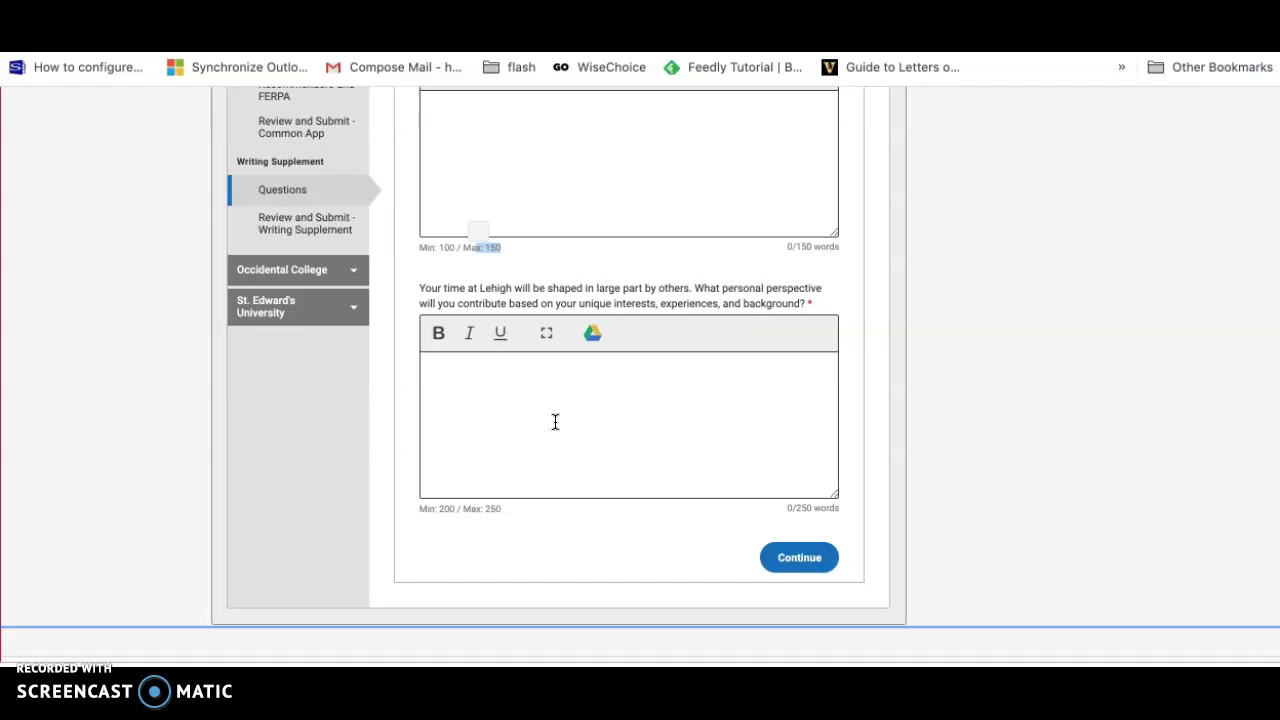
pyautogui.scroll(3, 555, 422)
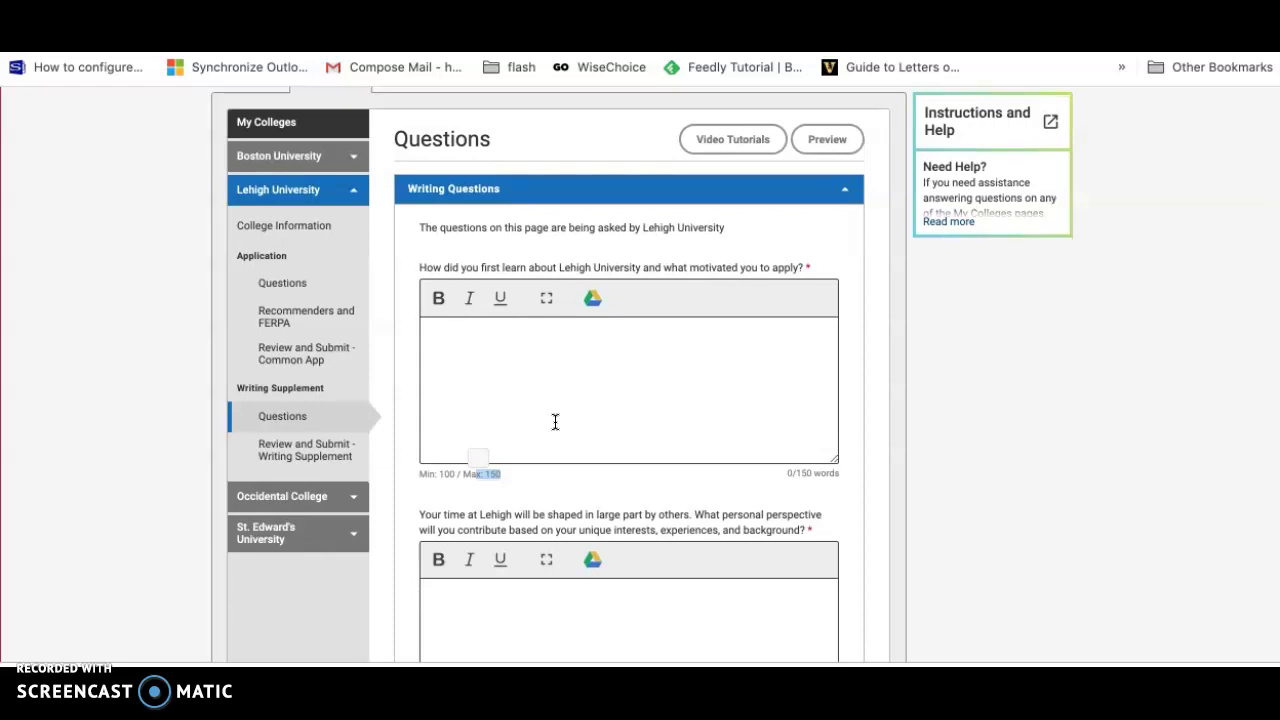
# - View the college information pages of Boston University and Occidental College to compare which application sections each one has
pyautogui.click(265, 157)
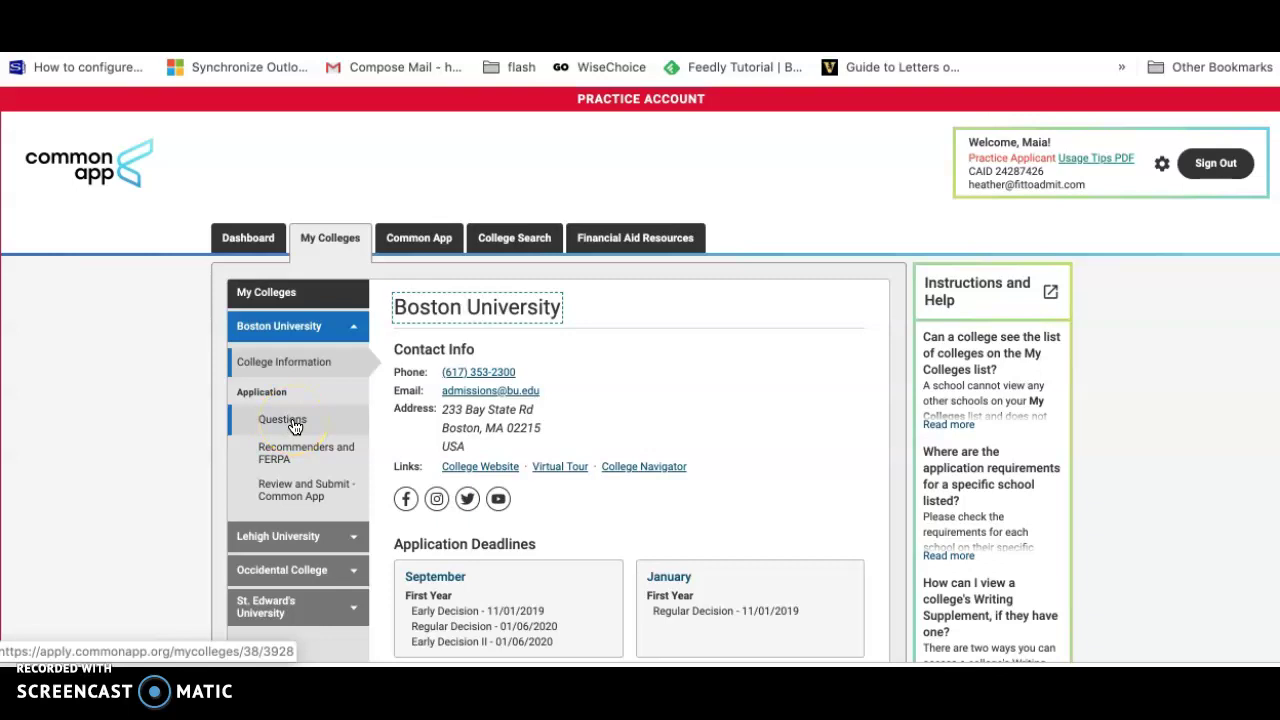
pyautogui.scroll(-3, 295, 427)
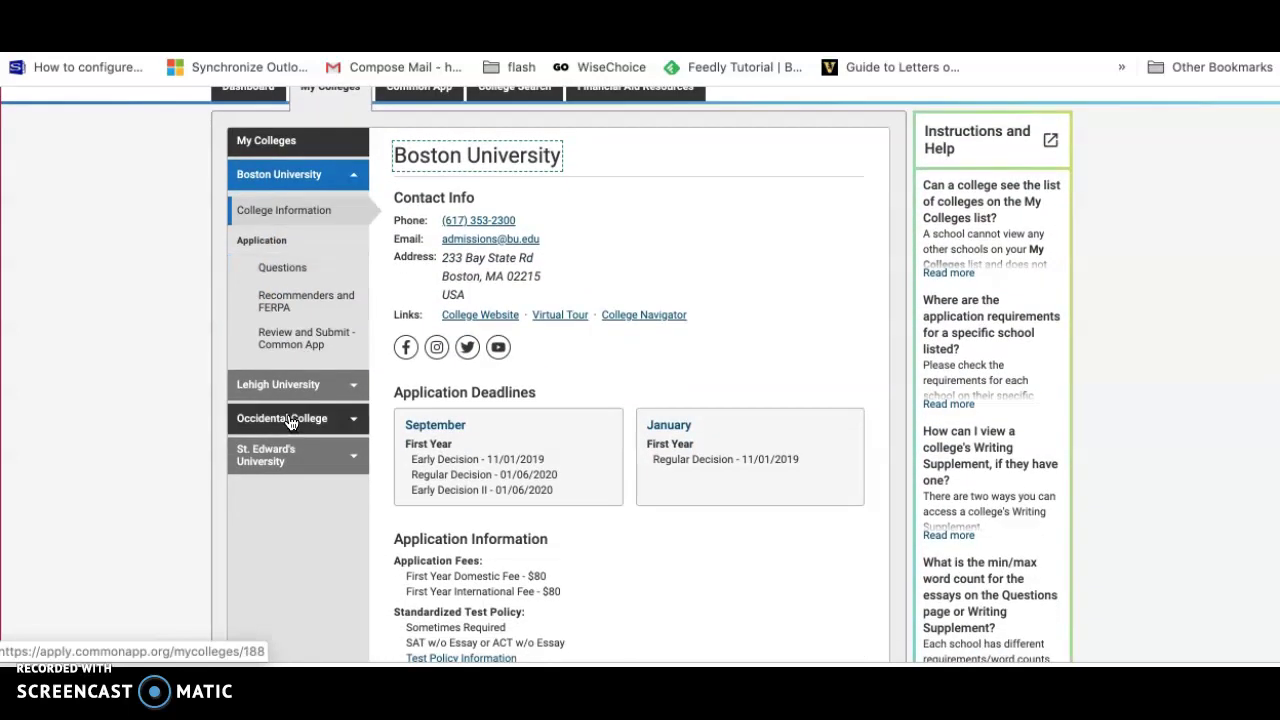
pyautogui.click(288, 420)
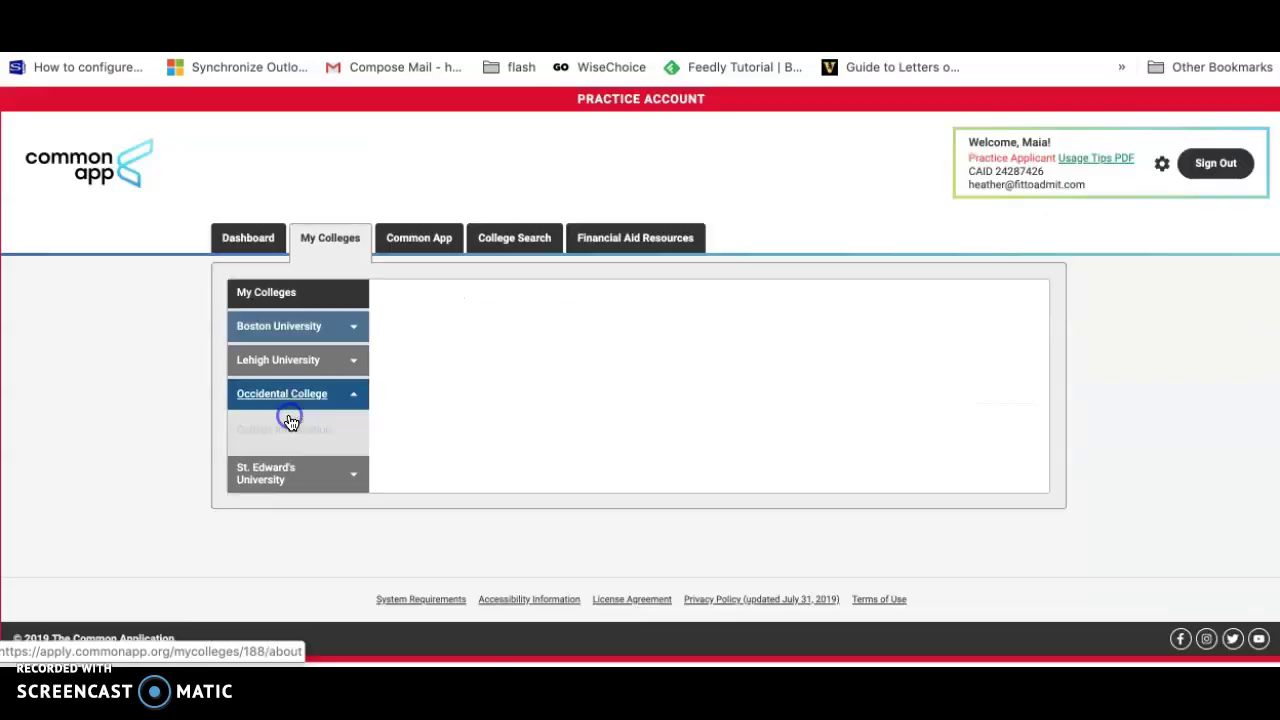
pyautogui.scroll(-2, 493, 351)
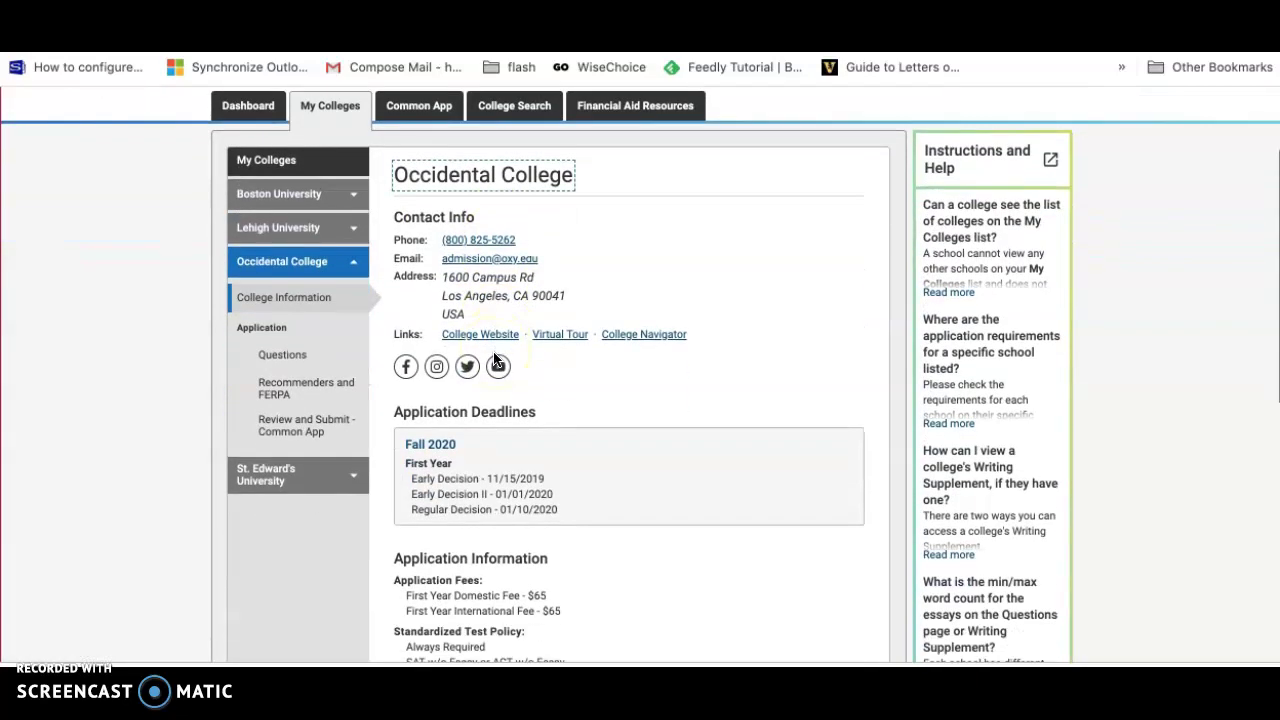
# - Open Occidental College's application questions and expand the Short Answers section
pyautogui.click(285, 356)
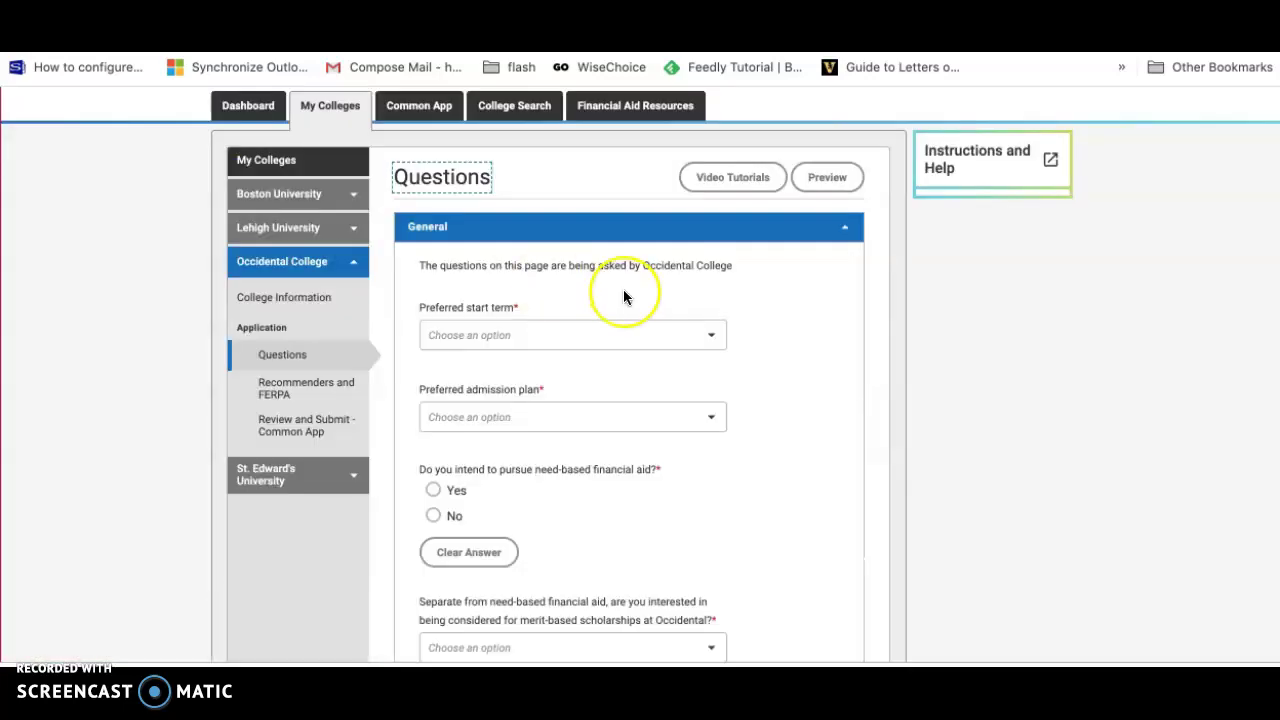
pyautogui.scroll(-5, 623, 296)
pyautogui.scroll(-3, 623, 296)
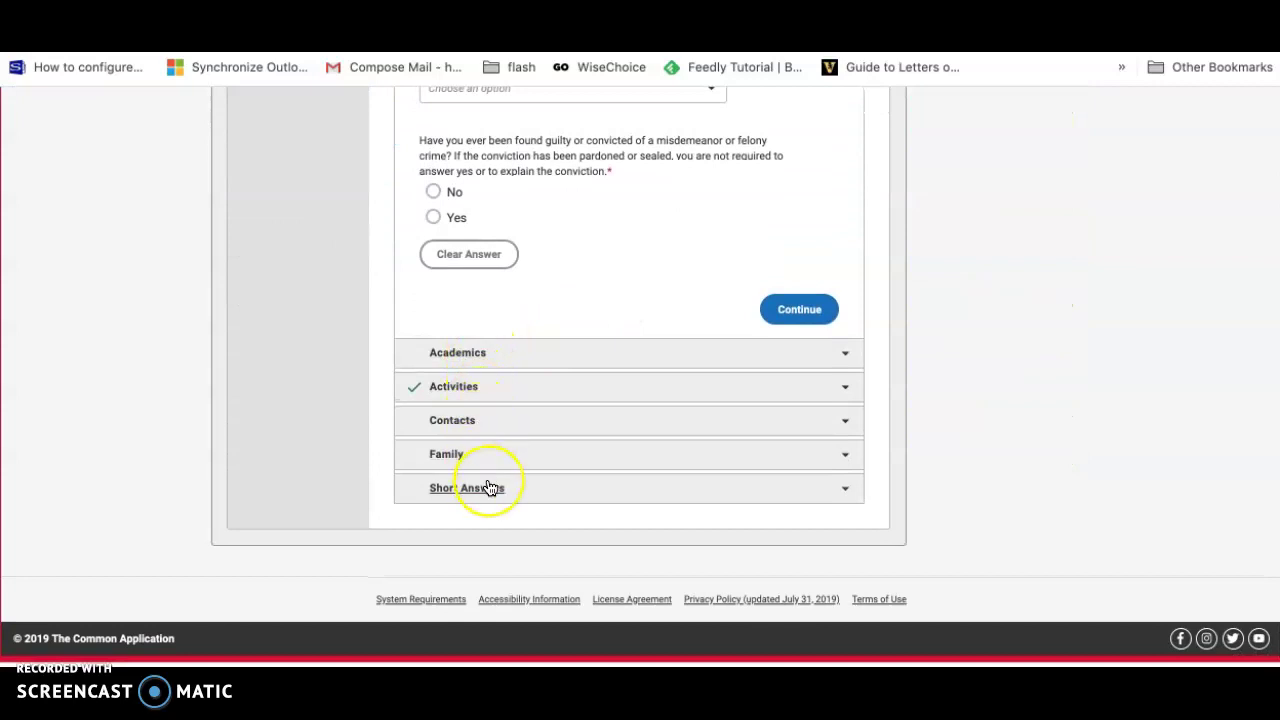
pyautogui.click(490, 487)
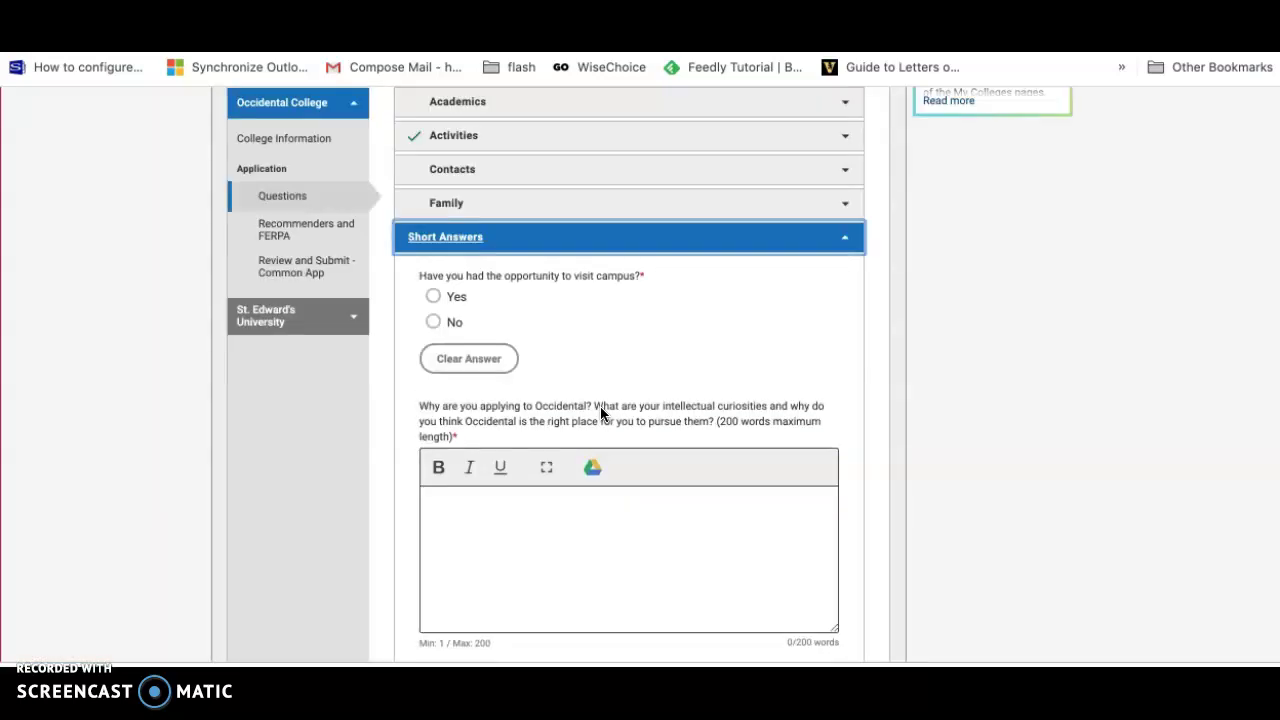
# - Review Occidental College's short-answer prompts and their word limits, from the campus visit question through the food truck question
pyautogui.scroll(-2, 700, 346)
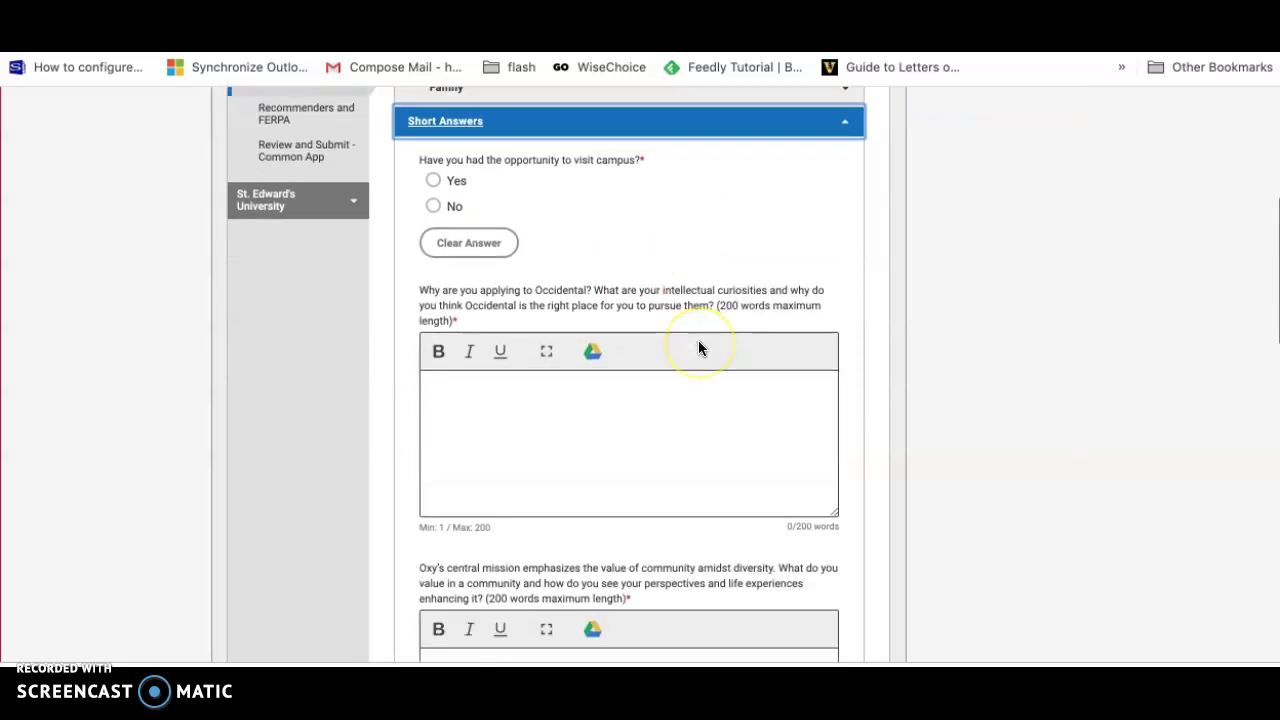
pyautogui.click(628, 411)
pyautogui.scroll(-3, 628, 411)
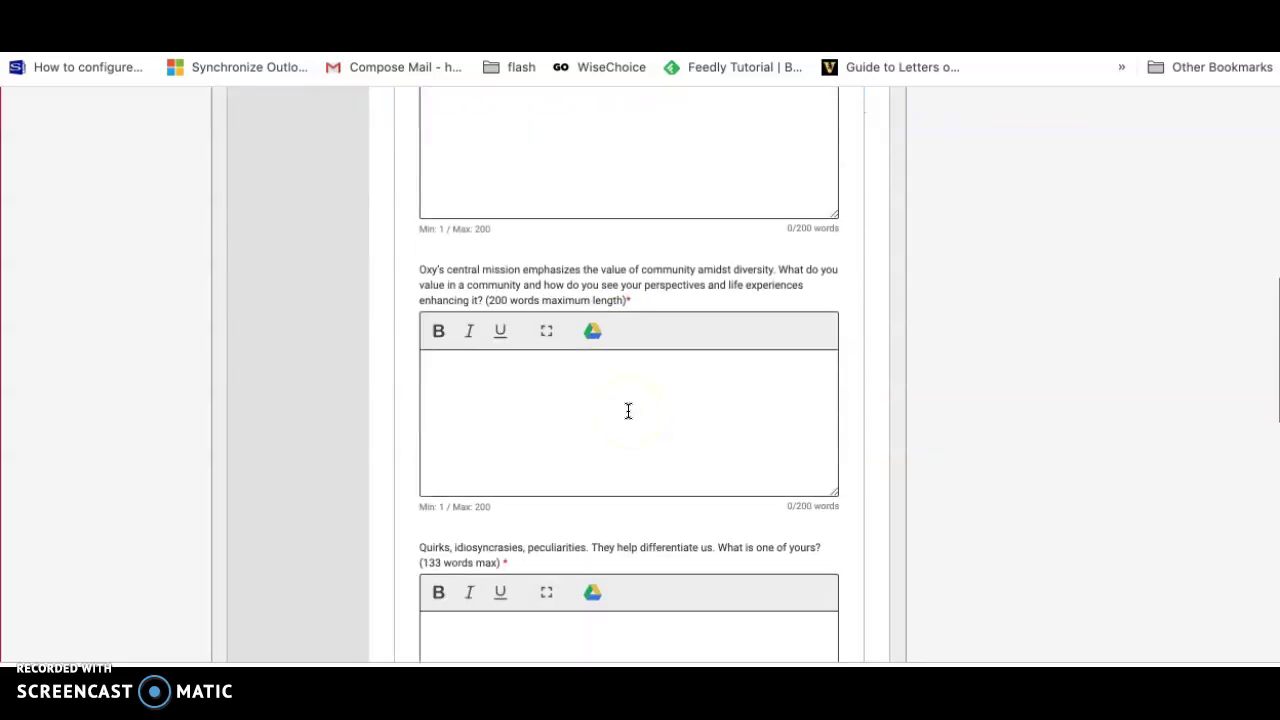
pyautogui.scroll(-2, 628, 411)
pyautogui.scroll(-3, 628, 411)
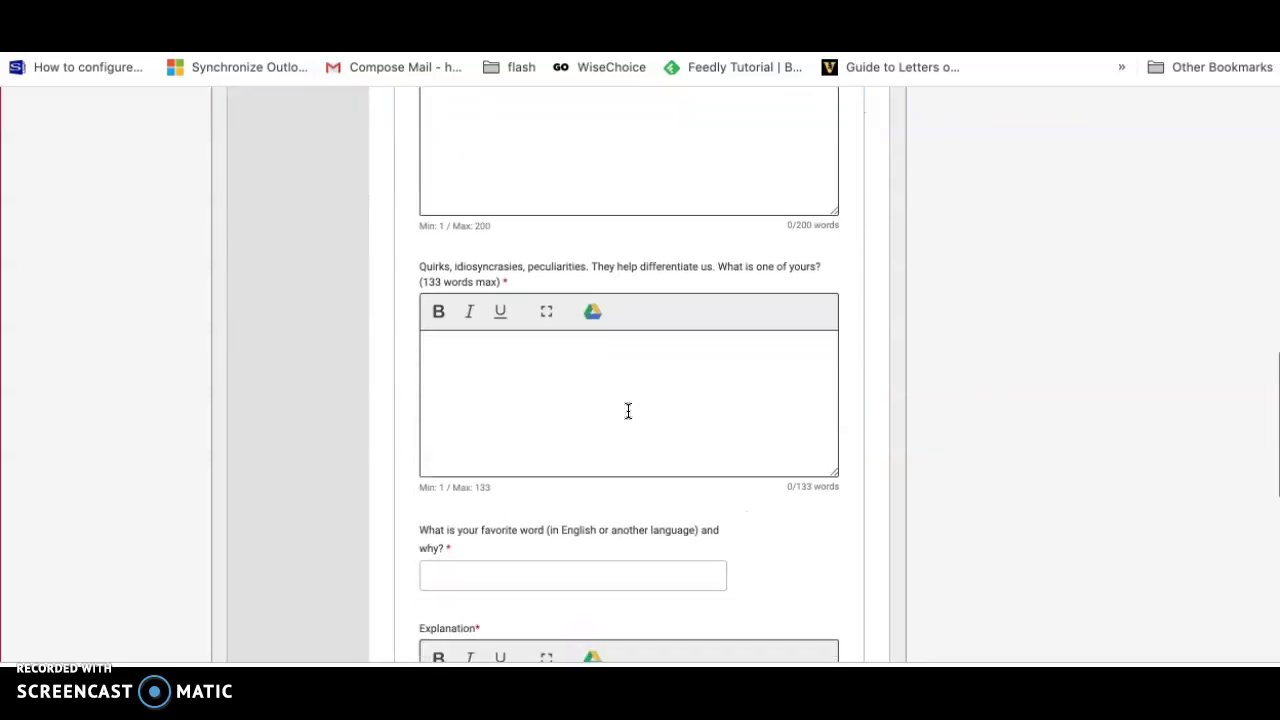
pyautogui.click(626, 386)
pyautogui.click(597, 500)
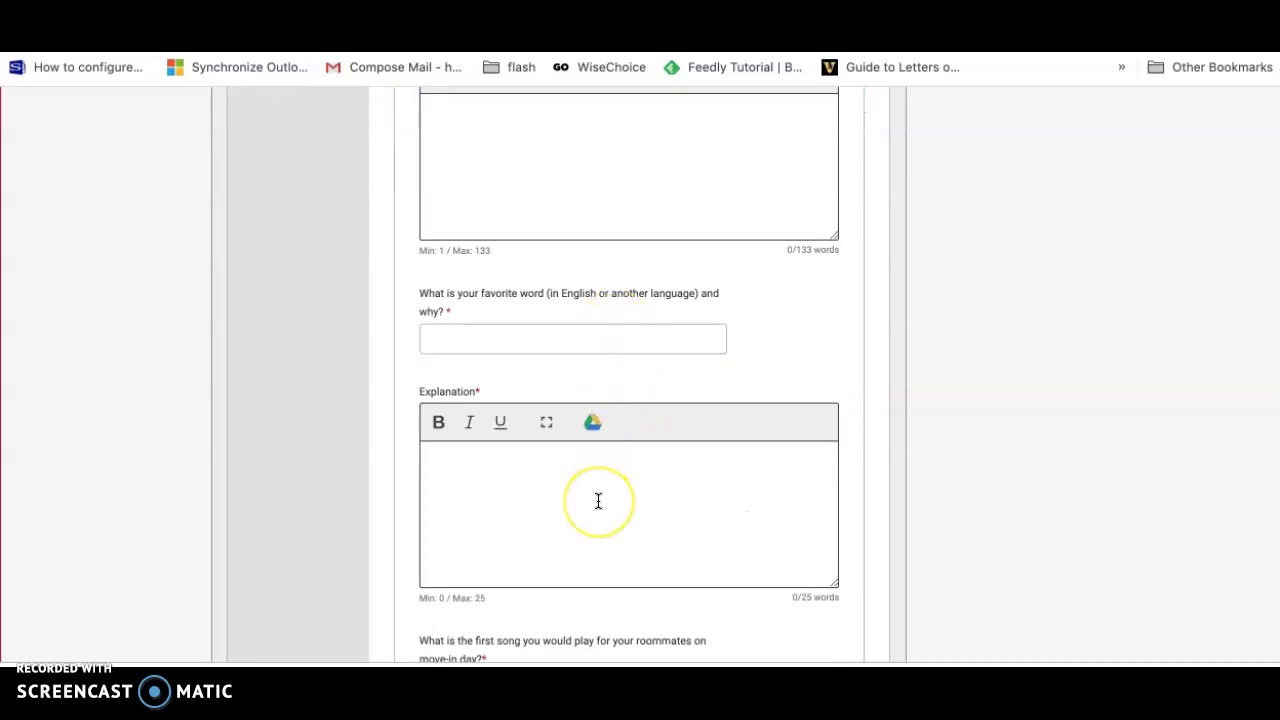
pyautogui.scroll(-3, 600, 503)
pyautogui.click(586, 539)
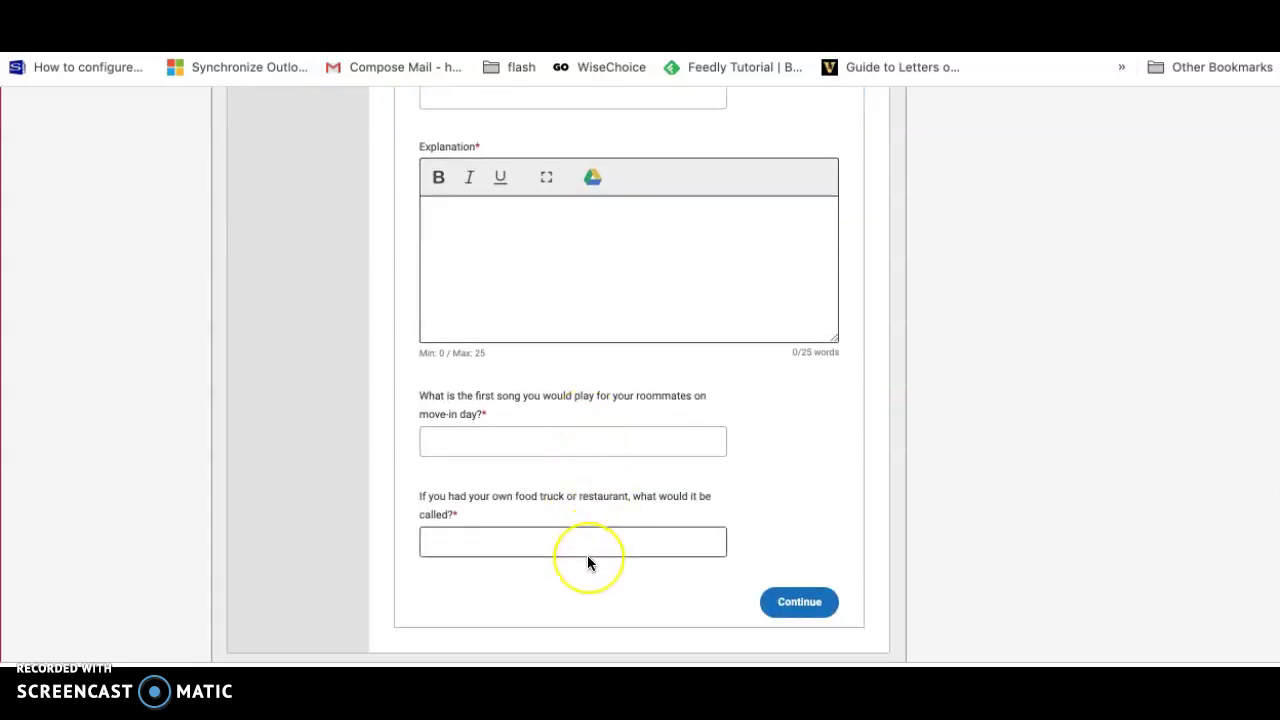
pyautogui.scroll(10, 588, 563)
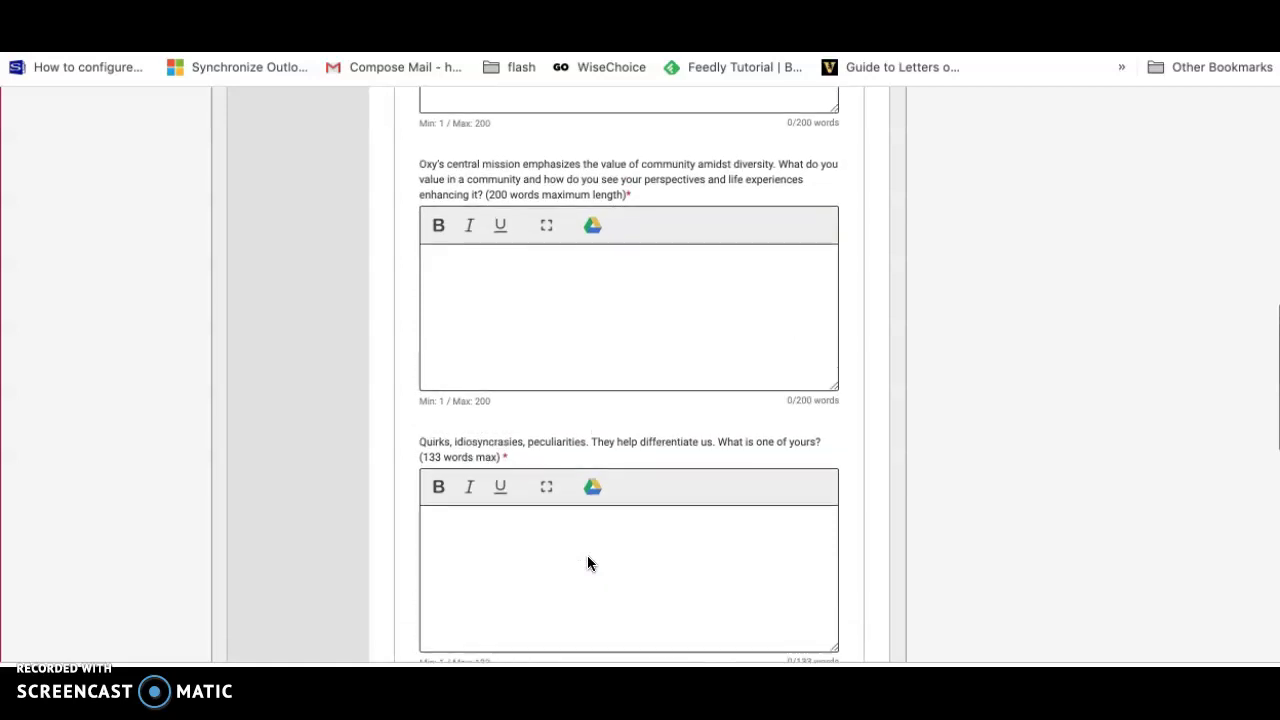
pyautogui.scroll(5, 588, 563)
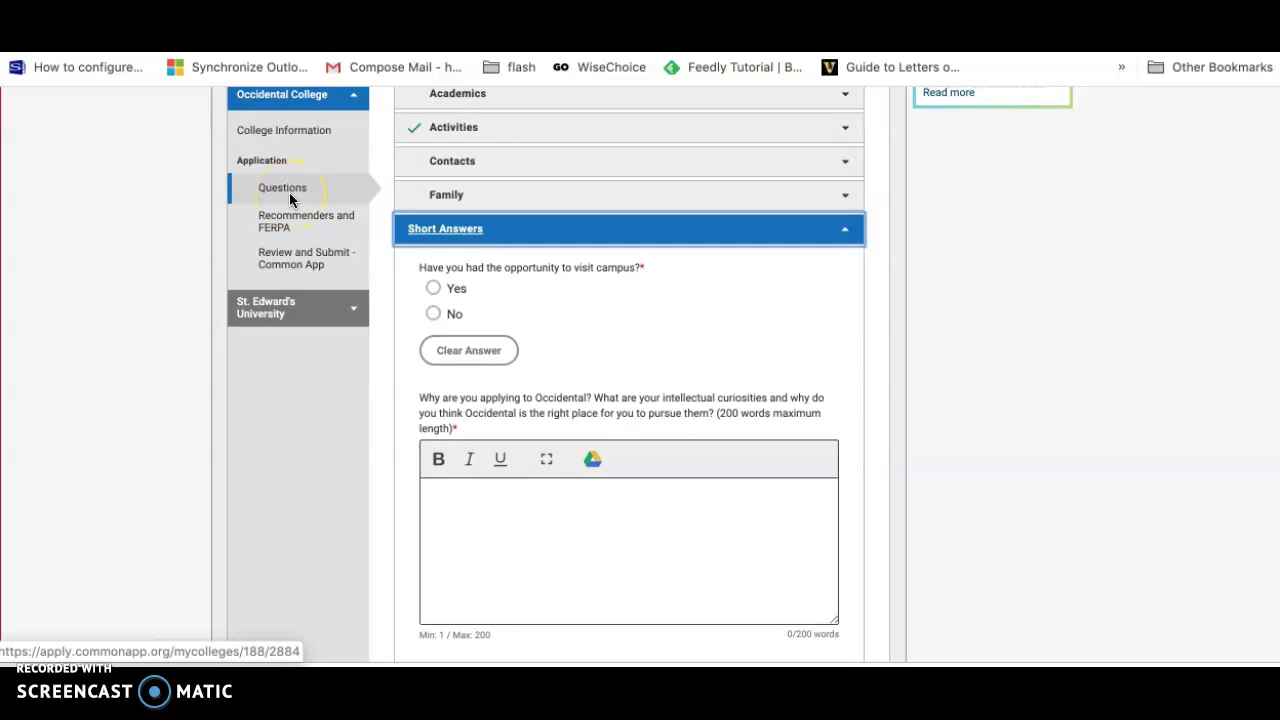
pyautogui.scroll(2, 290, 200)
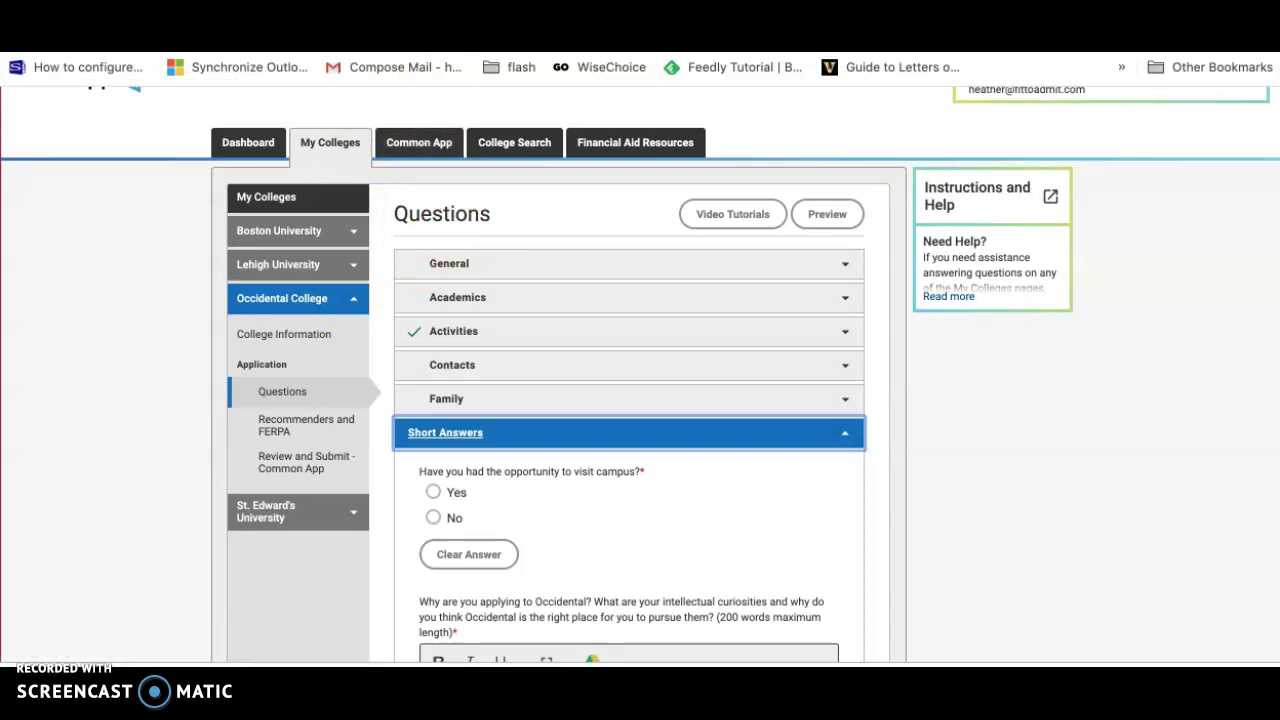
# - Switch to the University Application Essay Tracker spreadsheet in Google Sheets
pyautogui.hotkey('ctrl', 'Tab')
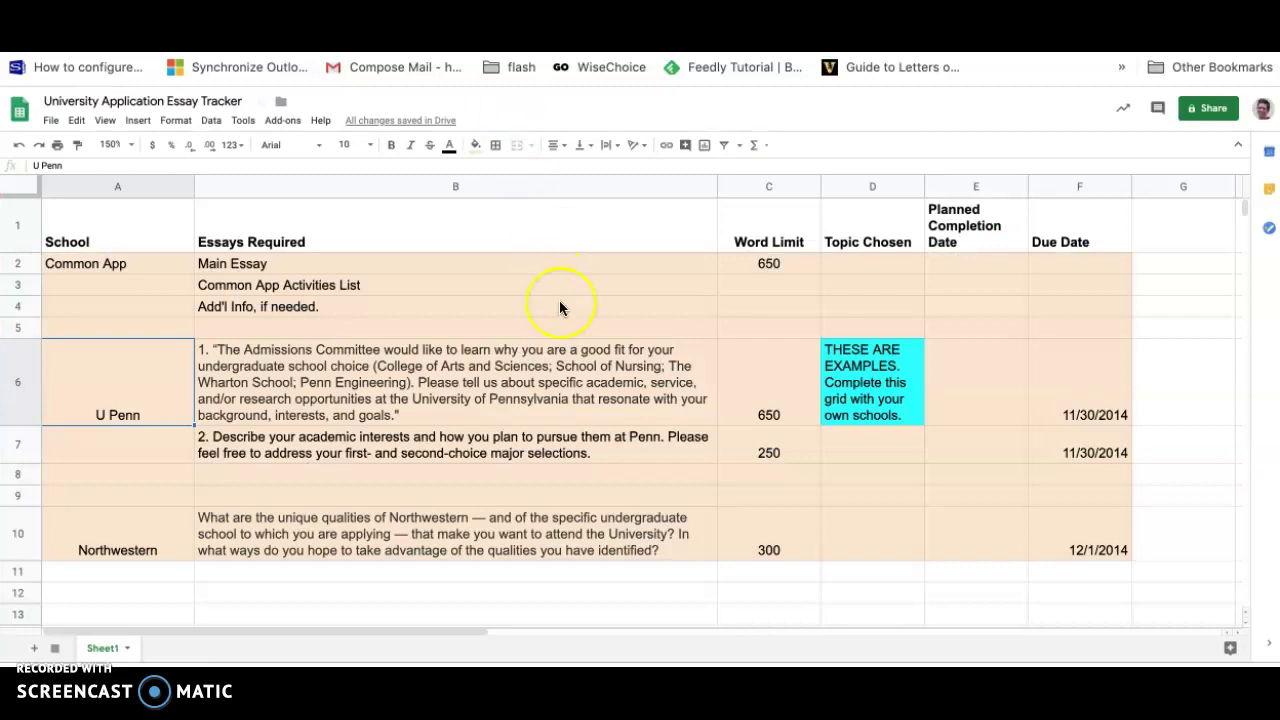